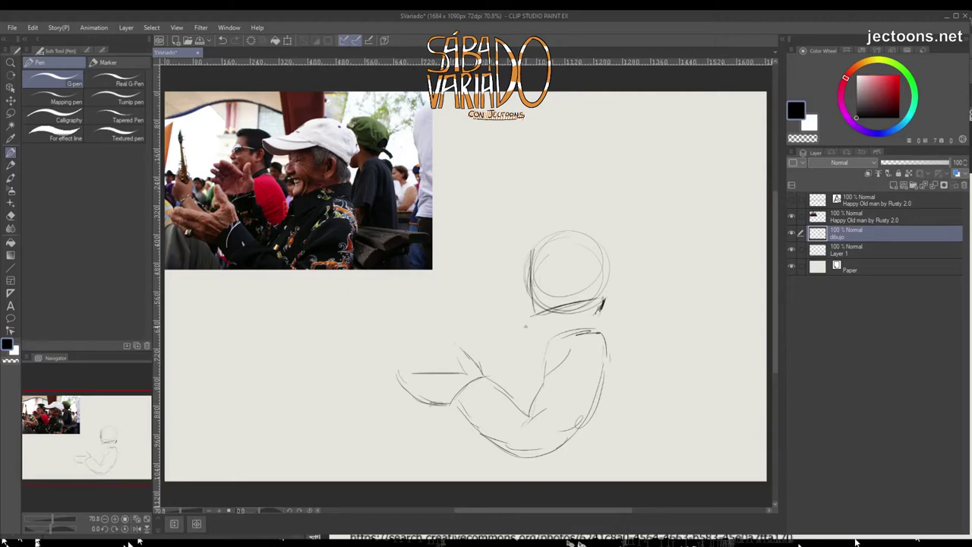
- Sketch the raised hand, the chest line and a cap with a long visor over the head circle
{"action": "mouse_move", "coordinate": [489, 319]}
{"action": "left_mouse_down"}
{"action": "mouse_move", "coordinate": [471, 346]}
{"action": "mouse_move", "coordinate": [457, 311]}
{"action": "mouse_move", "coordinate": [476, 346]}
{"action": "left_mouse_up"}
{"action": "left_click_drag", "start_coordinate": [533, 272], "coordinate": [531, 257]}
{"action": "mouse_move", "coordinate": [535, 235]}
{"action": "left_mouse_down"}
{"action": "mouse_move", "coordinate": [565, 211]}
{"action": "mouse_move", "coordinate": [617, 222]}
{"action": "left_mouse_up"}
{"action": "left_click_drag", "start_coordinate": [617, 222], "coordinate": [609, 254]}
{"action": "mouse_move", "coordinate": [543, 240]}
{"action": "left_mouse_down"}
{"action": "mouse_move", "coordinate": [614, 265]}
{"action": "mouse_move", "coordinate": [461, 223]}
{"action": "mouse_move", "coordinate": [563, 245]}
{"action": "left_mouse_up"}
{"action": "left_click_drag", "start_coordinate": [480, 254], "coordinate": [528, 250]}
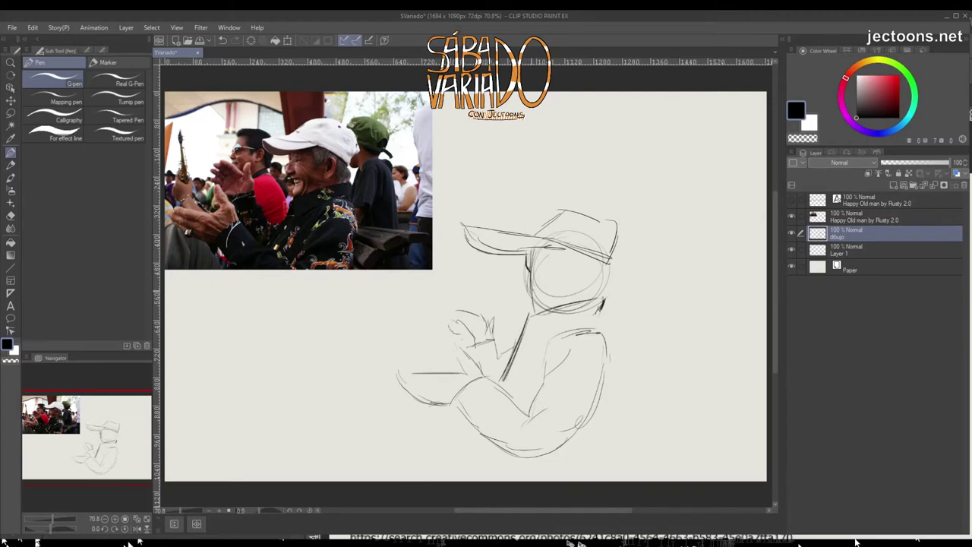
- Sketch the face in profile with nose, open mouth, chin and closed eye, plus the ear, hair and nape
{"action": "mouse_move", "coordinate": [532, 261]}
{"action": "left_mouse_down"}
{"action": "mouse_move", "coordinate": [521, 284]}
{"action": "mouse_move", "coordinate": [553, 292]}
{"action": "left_mouse_up"}
{"action": "mouse_move", "coordinate": [555, 290]}
{"action": "left_mouse_down"}
{"action": "mouse_move", "coordinate": [527, 314]}
{"action": "mouse_move", "coordinate": [557, 307]}
{"action": "left_mouse_up"}
{"action": "left_click_drag", "start_coordinate": [559, 300], "coordinate": [539, 314]}
{"action": "left_click_drag", "start_coordinate": [536, 259], "coordinate": [548, 268]}
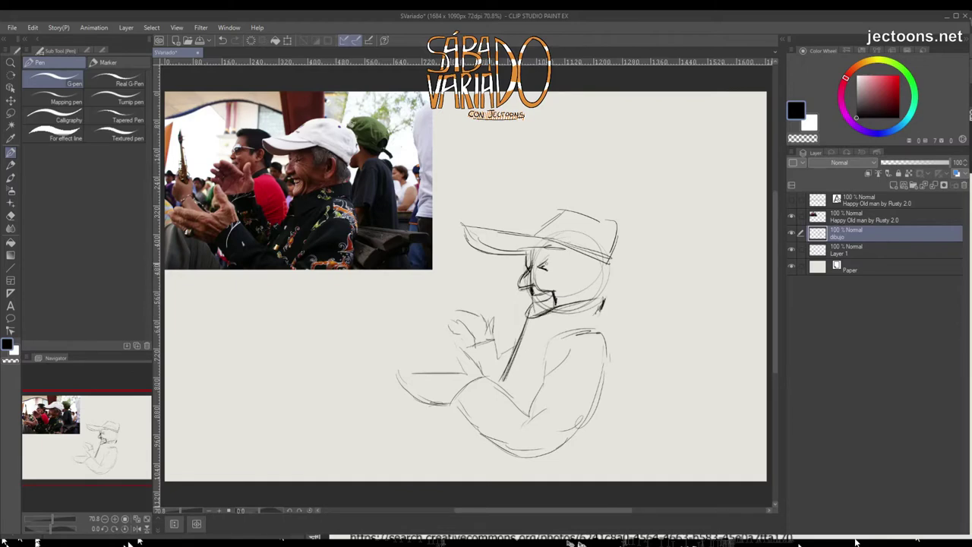
{"action": "mouse_move", "coordinate": [561, 253]}
{"action": "left_mouse_down"}
{"action": "mouse_move", "coordinate": [581, 272]}
{"action": "mouse_move", "coordinate": [576, 293]}
{"action": "left_mouse_up"}
{"action": "mouse_move", "coordinate": [604, 264]}
{"action": "left_mouse_down"}
{"action": "mouse_move", "coordinate": [590, 294]}
{"action": "mouse_move", "coordinate": [602, 327]}
{"action": "left_mouse_up"}
- Define the thumb and fingers of both clapping hands and sketch the sleeve and collar lines
{"action": "mouse_move", "coordinate": [524, 323]}
{"action": "left_mouse_down"}
{"action": "mouse_move", "coordinate": [503, 364]}
{"action": "mouse_move", "coordinate": [495, 310]}
{"action": "mouse_move", "coordinate": [486, 325]}
{"action": "mouse_move", "coordinate": [448, 309]}
{"action": "left_mouse_up"}
{"action": "left_click_drag", "start_coordinate": [448, 311], "coordinate": [442, 335]}
{"action": "left_click_drag", "start_coordinate": [460, 325], "coordinate": [442, 328]}
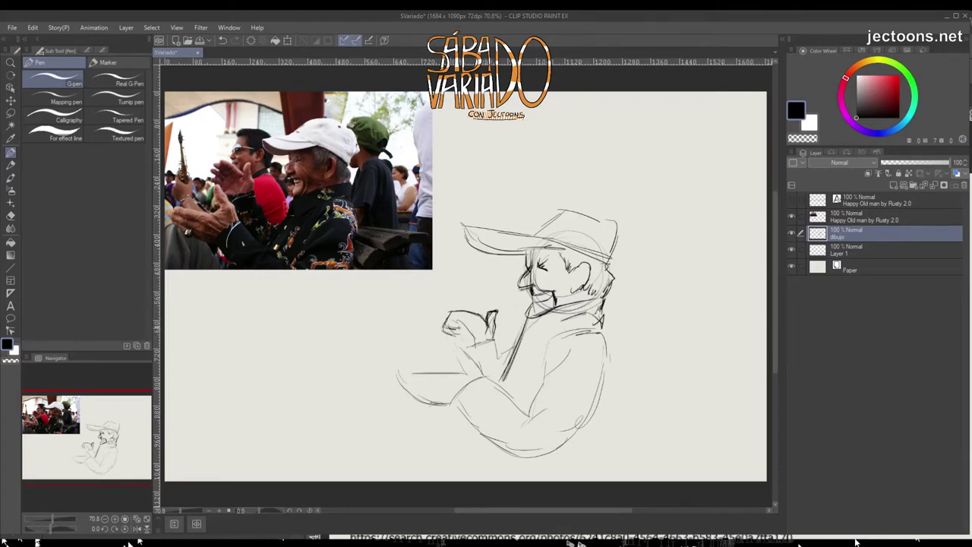
{"action": "left_click_drag", "start_coordinate": [479, 357], "coordinate": [463, 347]}
{"action": "mouse_move", "coordinate": [457, 345]}
{"action": "left_mouse_down"}
{"action": "mouse_move", "coordinate": [464, 356]}
{"action": "mouse_move", "coordinate": [404, 369]}
{"action": "mouse_move", "coordinate": [449, 383]}
{"action": "mouse_move", "coordinate": [431, 393]}
{"action": "mouse_move", "coordinate": [441, 390]}
{"action": "mouse_move", "coordinate": [444, 404]}
{"action": "left_mouse_up"}
{"action": "mouse_move", "coordinate": [489, 378]}
{"action": "left_mouse_down"}
{"action": "mouse_move", "coordinate": [457, 397]}
{"action": "mouse_move", "coordinate": [454, 425]}
{"action": "left_mouse_up"}
{"action": "left_click_drag", "start_coordinate": [556, 363], "coordinate": [524, 421]}
{"action": "left_click_drag", "start_coordinate": [515, 342], "coordinate": [499, 375]}
{"action": "left_click_drag", "start_coordinate": [527, 318], "coordinate": [538, 339]}
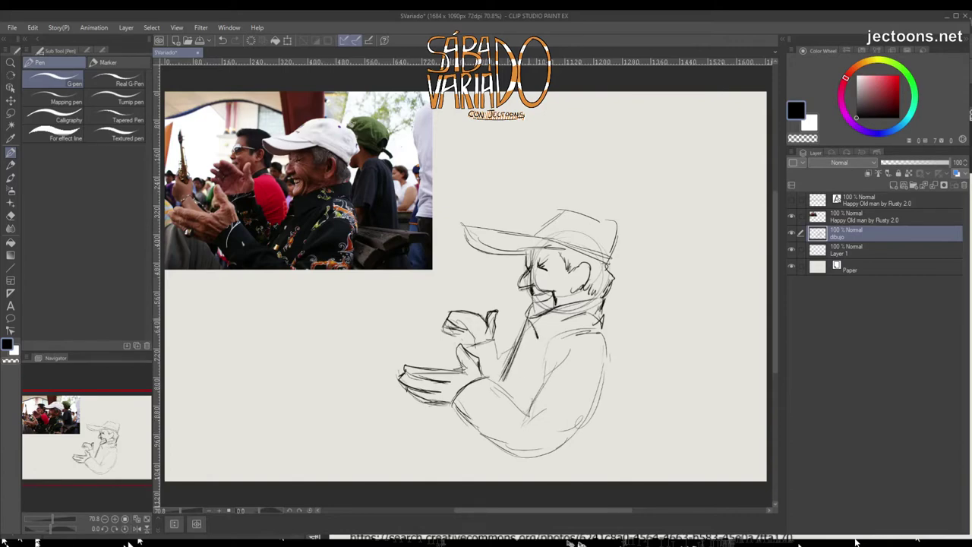
- Redraw the cap with a shorter, lower visor and a firmer crown, and rework the hair and ear beneath it
{"action": "mouse_move", "coordinate": [463, 227]}
{"action": "left_mouse_down"}
{"action": "mouse_move", "coordinate": [484, 248]}
{"action": "mouse_move", "coordinate": [565, 219]}
{"action": "mouse_move", "coordinate": [615, 217]}
{"action": "left_mouse_up"}
{"action": "left_click_drag", "start_coordinate": [563, 215], "coordinate": [618, 258]}
{"action": "left_click_drag", "start_coordinate": [560, 240], "coordinate": [589, 216]}
{"action": "mouse_move", "coordinate": [487, 241]}
{"action": "left_mouse_down"}
{"action": "mouse_move", "coordinate": [536, 234]}
{"action": "mouse_move", "coordinate": [557, 219]}
{"action": "left_mouse_up"}
{"action": "mouse_move", "coordinate": [484, 248]}
{"action": "left_mouse_down"}
{"action": "mouse_move", "coordinate": [531, 232]}
{"action": "mouse_move", "coordinate": [533, 246]}
{"action": "left_mouse_up"}
{"action": "left_click_drag", "start_coordinate": [521, 249], "coordinate": [573, 245]}
{"action": "mouse_move", "coordinate": [483, 256]}
{"action": "left_mouse_down"}
{"action": "mouse_move", "coordinate": [519, 249]}
{"action": "mouse_move", "coordinate": [600, 267]}
{"action": "mouse_move", "coordinate": [580, 282]}
{"action": "left_mouse_up"}
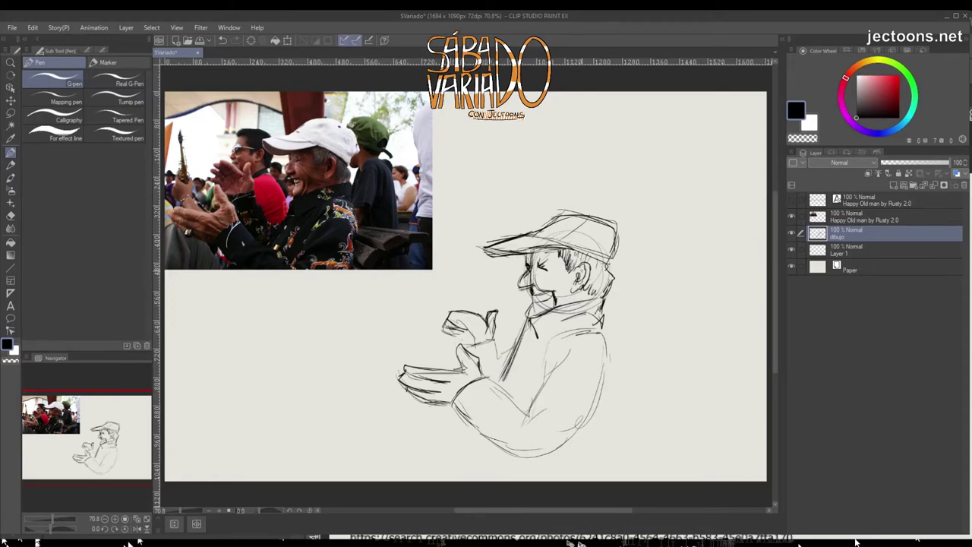
- Reinforce the sketched brow, rounded nose and laughing mouth of the face
{"action": "left_click_drag", "start_coordinate": [536, 256], "coordinate": [551, 252]}
{"action": "mouse_move", "coordinate": [522, 255]}
{"action": "left_mouse_down"}
{"action": "mouse_move", "coordinate": [574, 299]}
{"action": "mouse_move", "coordinate": [544, 312]}
{"action": "left_mouse_up"}
{"action": "mouse_move", "coordinate": [531, 257]}
{"action": "left_mouse_down"}
{"action": "mouse_move", "coordinate": [519, 285]}
{"action": "mouse_move", "coordinate": [538, 275]}
{"action": "left_mouse_up"}
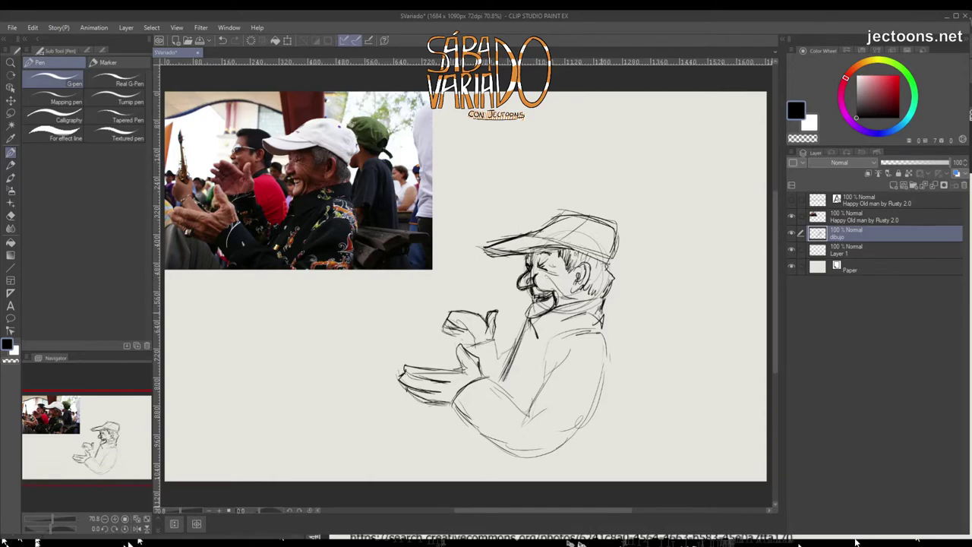
- Sketch the shirt's front, shoulder and sleeve folds, the raised hand's cuff, and a ring on the lower hand
{"action": "mouse_move", "coordinate": [532, 334]}
{"action": "left_mouse_down"}
{"action": "mouse_move", "coordinate": [596, 316]}
{"action": "mouse_move", "coordinate": [554, 342]}
{"action": "mouse_move", "coordinate": [546, 382]}
{"action": "left_mouse_up"}
{"action": "left_click_drag", "start_coordinate": [577, 351], "coordinate": [535, 406]}
{"action": "left_click_drag", "start_coordinate": [539, 396], "coordinate": [527, 421]}
{"action": "left_click_drag", "start_coordinate": [595, 354], "coordinate": [593, 414]}
{"action": "left_click_drag", "start_coordinate": [604, 329], "coordinate": [612, 374]}
{"action": "left_click_drag", "start_coordinate": [524, 320], "coordinate": [498, 390]}
{"action": "left_click_drag", "start_coordinate": [513, 348], "coordinate": [498, 375]}
{"action": "left_click_drag", "start_coordinate": [504, 337], "coordinate": [492, 369]}
{"action": "mouse_move", "coordinate": [468, 334]}
{"action": "left_mouse_down"}
{"action": "mouse_move", "coordinate": [498, 344]}
{"action": "mouse_move", "coordinate": [495, 353]}
{"action": "left_mouse_up"}
{"action": "left_click_drag", "start_coordinate": [503, 349], "coordinate": [482, 375]}
{"action": "left_click_drag", "start_coordinate": [430, 390], "coordinate": [425, 404]}
{"action": "mouse_move", "coordinate": [453, 320]}
{"action": "left_mouse_down"}
{"action": "mouse_move", "coordinate": [470, 311]}
{"action": "mouse_move", "coordinate": [492, 350]}
{"action": "left_mouse_up"}
{"action": "left_click_drag", "start_coordinate": [581, 379], "coordinate": [595, 401]}
- Select the whole figure sketch and transform it, enlarging it slightly and moving it up and to the right
{"action": "key", "text": "m"}
{"action": "mouse_move", "coordinate": [586, 187]}
{"action": "left_mouse_down"}
{"action": "mouse_move", "coordinate": [660, 349]}
{"action": "mouse_move", "coordinate": [577, 196]}
{"action": "left_mouse_up"}
{"action": "key", "text": "ctrl+t"}
{"action": "mouse_move", "coordinate": [683, 179]}
{"action": "left_mouse_down"}
{"action": "mouse_move", "coordinate": [702, 224]}
{"action": "mouse_move", "coordinate": [688, 190]}
{"action": "left_mouse_up"}
{"action": "key", "text": "Return"}
{"action": "key", "text": "p"}
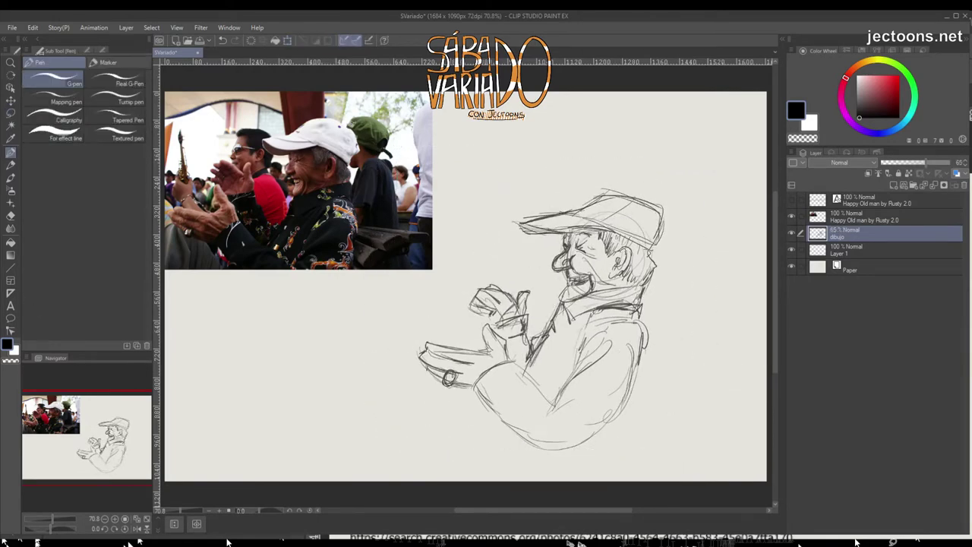
- Add a new layer above the sketch, lower the dibujo layer's opacity to 31%, and make the new layer active
{"action": "key", "text": "ctrl+shift+n"}
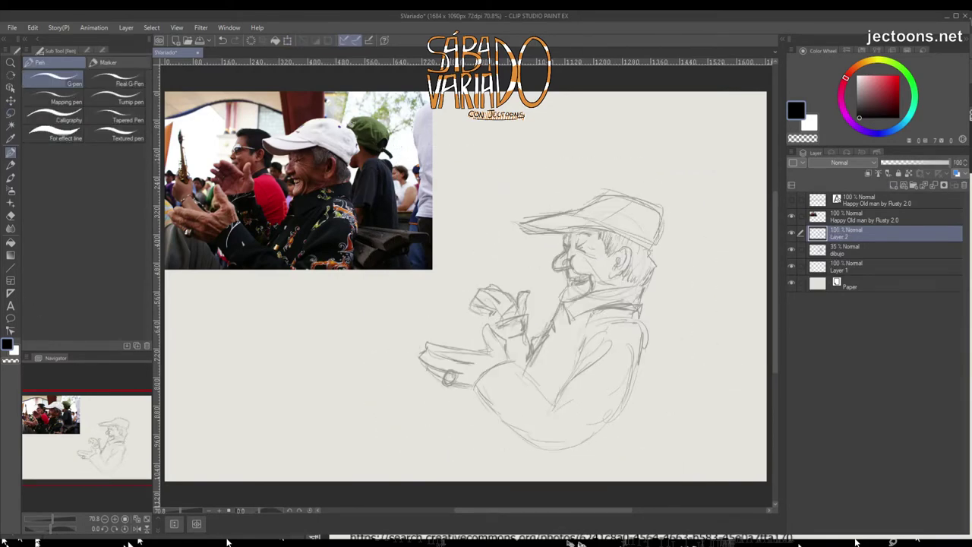
{"action": "left_click", "coordinate": [873, 250]}
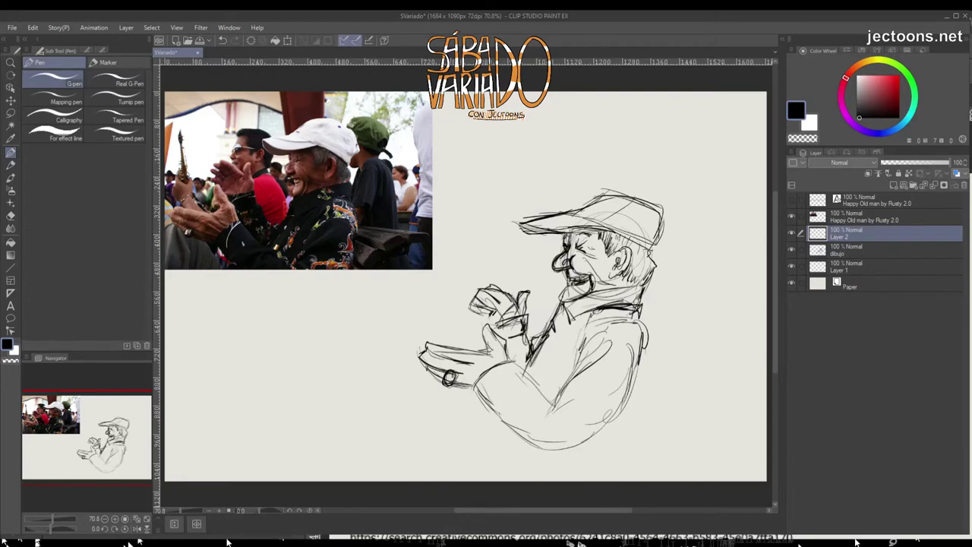
{"action": "left_click_drag", "start_coordinate": [913, 162], "coordinate": [904, 162]}
{"action": "left_click", "coordinate": [873, 233]}
{"action": "scroll", "coordinate": [490, 196], "scroll_direction": "up", "scroll_amount": 3}
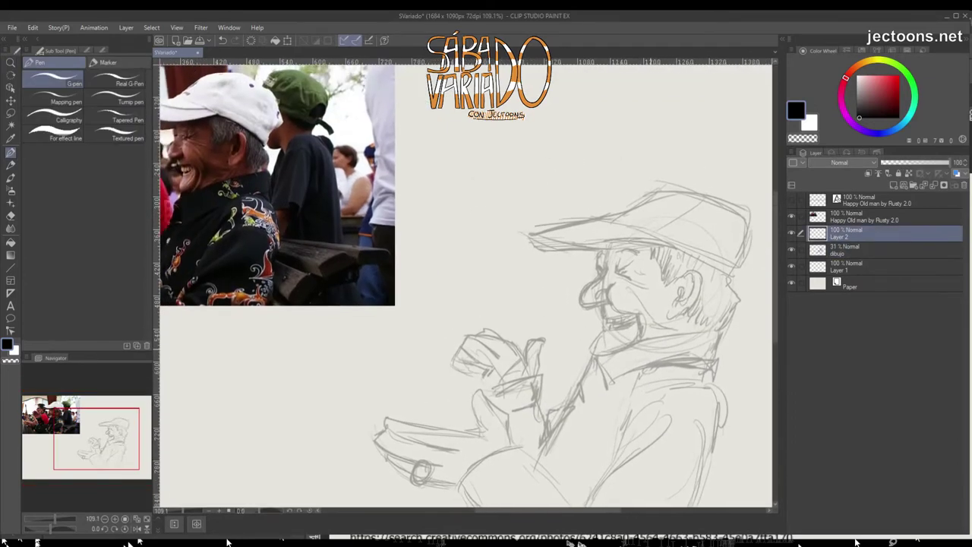
- Ink the cap's crown and lower edge, the sideburn and the hair at the back of the head
{"action": "mouse_move", "coordinate": [711, 195]}
{"action": "left_mouse_down"}
{"action": "mouse_move", "coordinate": [659, 194]}
{"action": "mouse_move", "coordinate": [628, 219]}
{"action": "mouse_move", "coordinate": [661, 238]}
{"action": "left_mouse_up"}
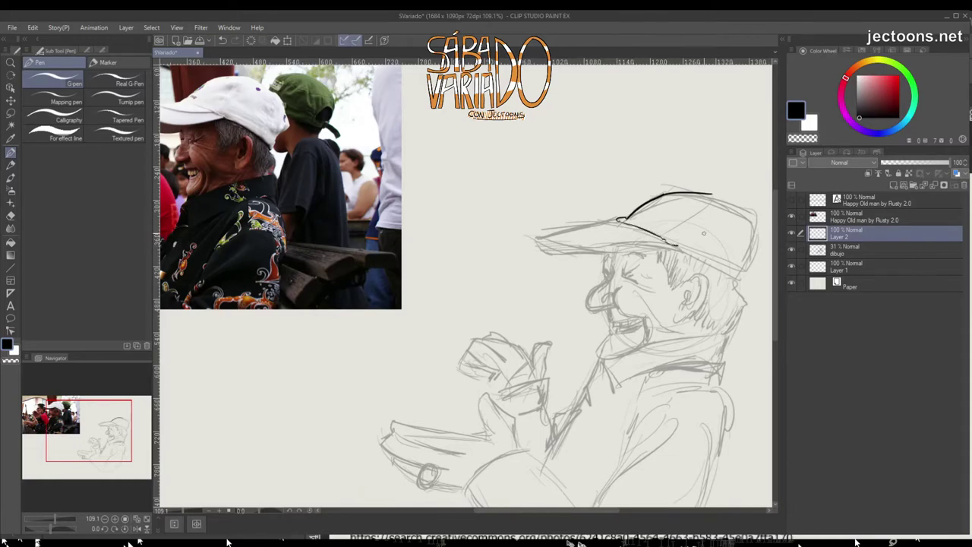
{"action": "mouse_move", "coordinate": [712, 194]}
{"action": "left_mouse_down"}
{"action": "mouse_move", "coordinate": [747, 205]}
{"action": "mouse_move", "coordinate": [761, 232]}
{"action": "left_mouse_up"}
{"action": "left_click_drag", "start_coordinate": [531, 342], "coordinate": [518, 336]}
{"action": "left_click_drag", "start_coordinate": [759, 222], "coordinate": [727, 275]}
{"action": "mouse_move", "coordinate": [665, 239]}
{"action": "left_mouse_down"}
{"action": "mouse_move", "coordinate": [729, 275]}
{"action": "mouse_move", "coordinate": [730, 319]}
{"action": "left_mouse_up"}
{"action": "left_click_drag", "start_coordinate": [688, 292], "coordinate": [706, 326]}
{"action": "left_click_drag", "start_coordinate": [715, 306], "coordinate": [721, 328]}
{"action": "left_click_drag", "start_coordinate": [679, 266], "coordinate": [672, 282]}
{"action": "left_click_drag", "start_coordinate": [645, 241], "coordinate": [662, 282]}
{"action": "left_click_drag", "start_coordinate": [545, 220], "coordinate": [610, 238]}
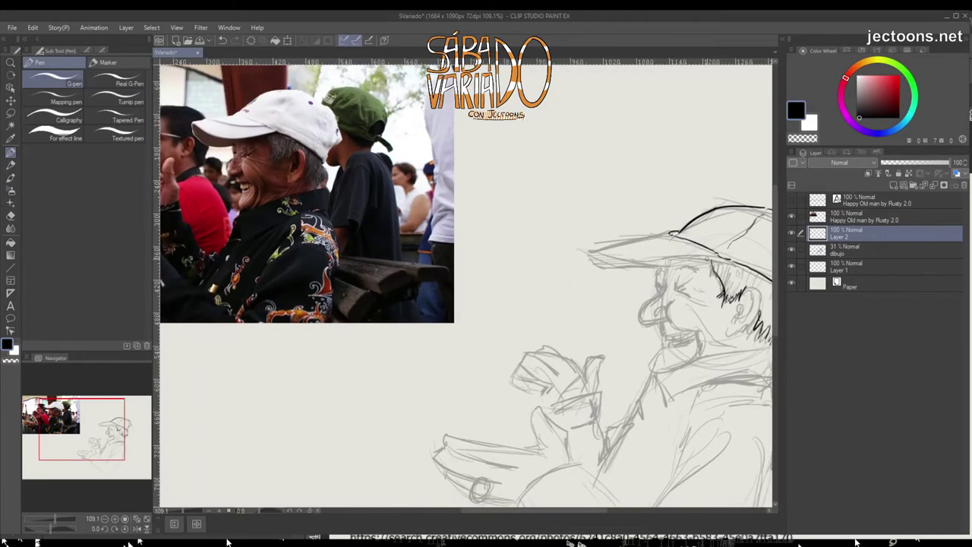
- Ink the visor with hatching under its tip, the brow and nose, and the strap at the cap's back
{"action": "mouse_move", "coordinate": [674, 232]}
{"action": "left_mouse_down"}
{"action": "mouse_move", "coordinate": [622, 238]}
{"action": "mouse_move", "coordinate": [589, 263]}
{"action": "mouse_move", "coordinate": [629, 271]}
{"action": "left_mouse_up"}
{"action": "mouse_move", "coordinate": [608, 274]}
{"action": "left_mouse_down"}
{"action": "mouse_move", "coordinate": [589, 270]}
{"action": "mouse_move", "coordinate": [601, 263]}
{"action": "left_mouse_up"}
{"action": "left_click_drag", "start_coordinate": [578, 304], "coordinate": [565, 299]}
{"action": "mouse_move", "coordinate": [562, 259]}
{"action": "left_mouse_down"}
{"action": "mouse_move", "coordinate": [568, 238]}
{"action": "mouse_move", "coordinate": [585, 264]}
{"action": "mouse_move", "coordinate": [602, 268]}
{"action": "left_mouse_up"}
{"action": "mouse_move", "coordinate": [577, 304]}
{"action": "left_mouse_down"}
{"action": "mouse_move", "coordinate": [554, 303]}
{"action": "mouse_move", "coordinate": [570, 302]}
{"action": "left_mouse_up"}
{"action": "left_click_drag", "start_coordinate": [623, 259], "coordinate": [604, 316]}
{"action": "key", "text": "ctrl+z"}
{"action": "key", "text": "ctrl+z"}
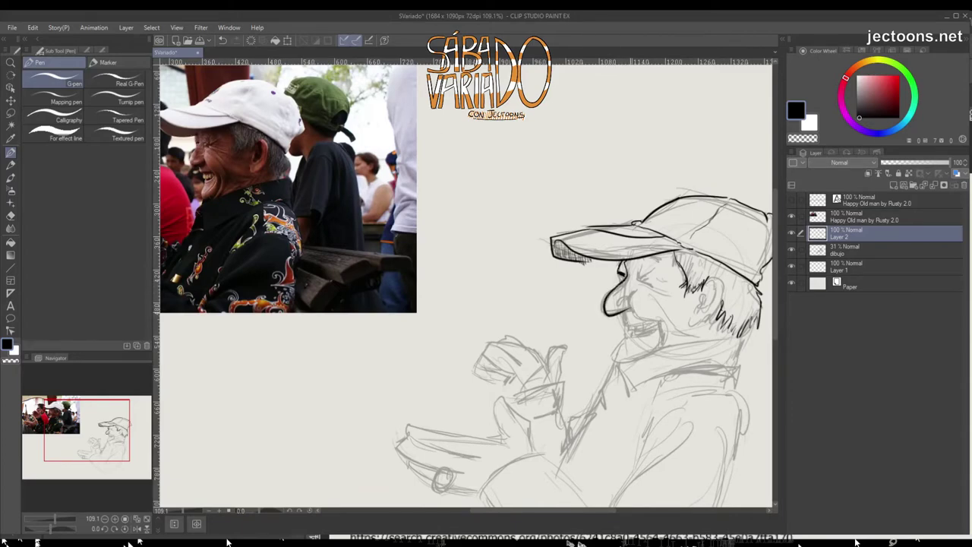
{"action": "scroll", "coordinate": [467, 286], "scroll_direction": "right", "scroll_amount": 1}
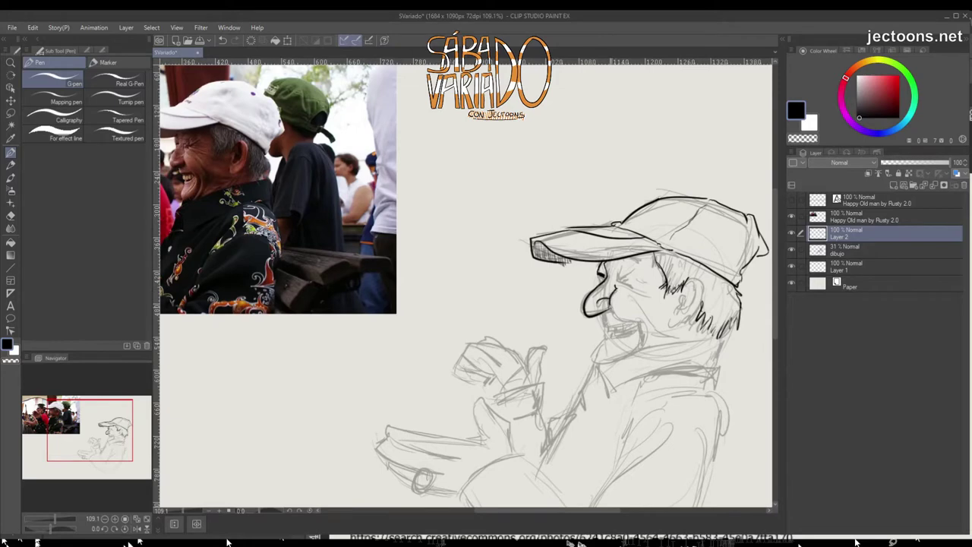
- Ink the cheek line around the mouth and the closed eye with its wrinkles
{"action": "left_click_drag", "start_coordinate": [615, 319], "coordinate": [642, 351]}
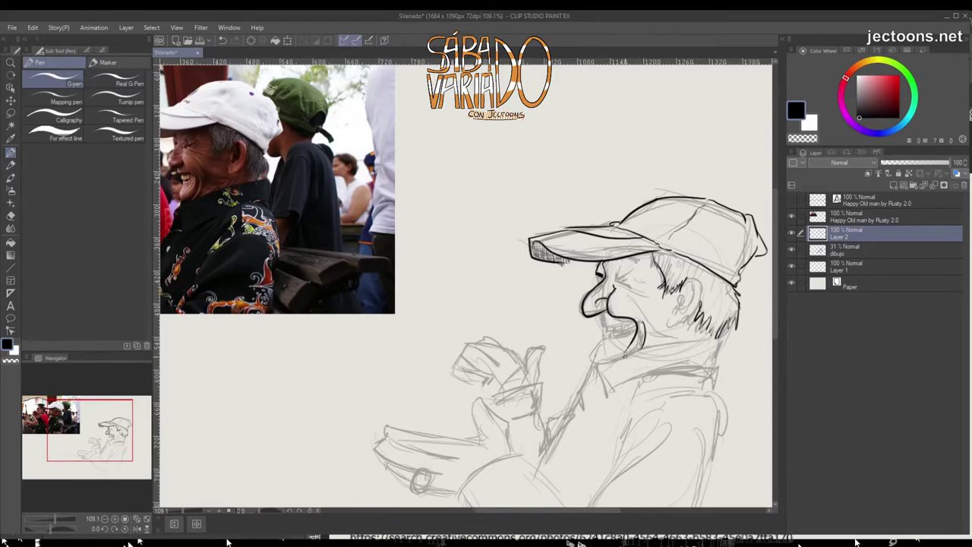
{"action": "scroll", "coordinate": [630, 334], "scroll_direction": "up", "scroll_amount": 1}
{"action": "scroll", "coordinate": [467, 285], "scroll_direction": "up", "scroll_amount": 1}
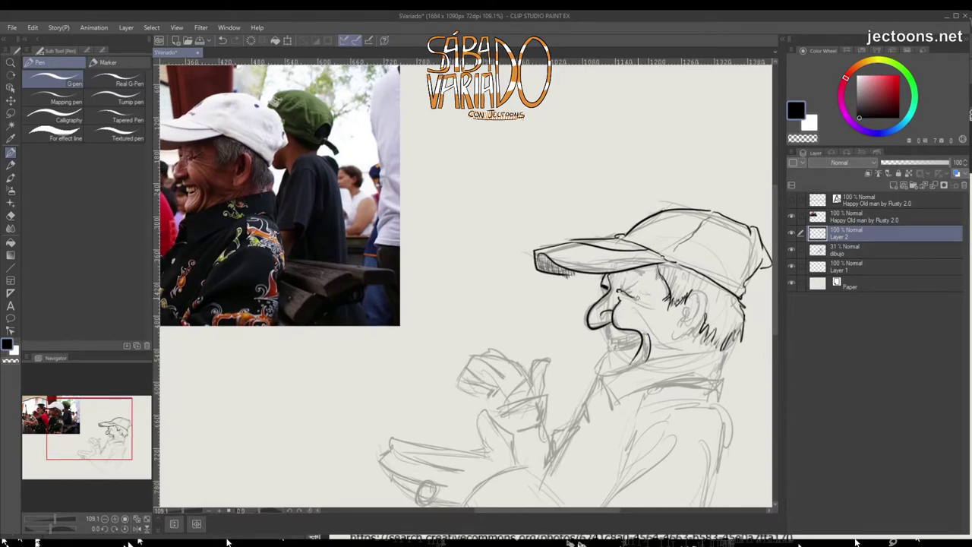
{"action": "scroll", "coordinate": [466, 286], "scroll_direction": "up", "scroll_amount": 1}
{"action": "left_click_drag", "start_coordinate": [632, 294], "coordinate": [645, 290]}
{"action": "scroll", "coordinate": [466, 286], "scroll_direction": "up", "scroll_amount": 1}
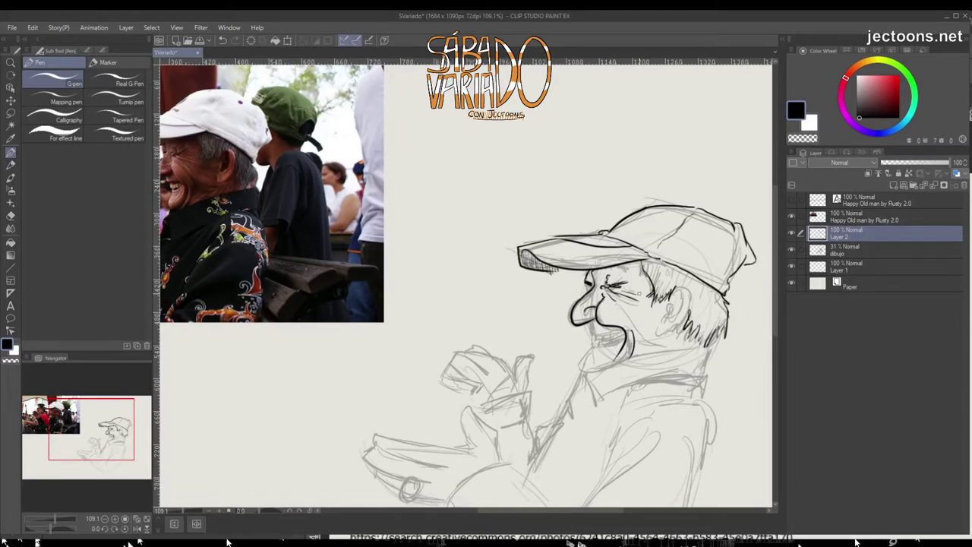
{"action": "scroll", "coordinate": [466, 285], "scroll_direction": "up", "scroll_amount": 1}
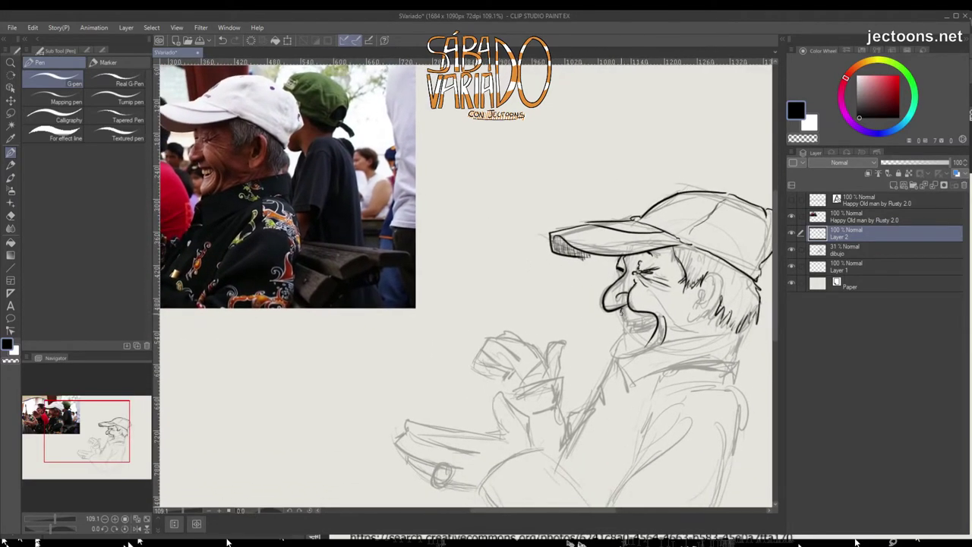
- Ink the teeth and lips of the laughing mouth and fill its inside with black
{"action": "scroll", "coordinate": [467, 285], "scroll_direction": "down", "scroll_amount": 1}
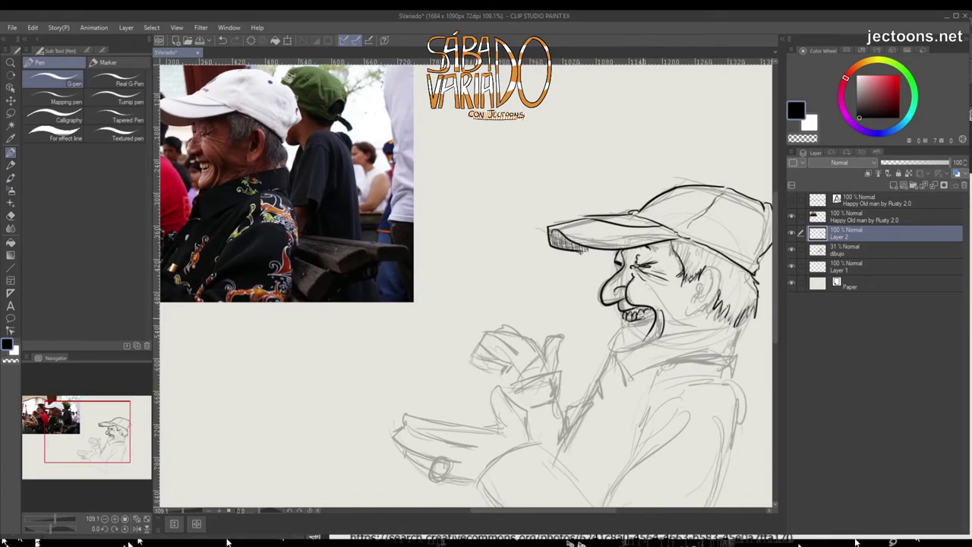
{"action": "scroll", "coordinate": [467, 283], "scroll_direction": "down", "scroll_amount": 1}
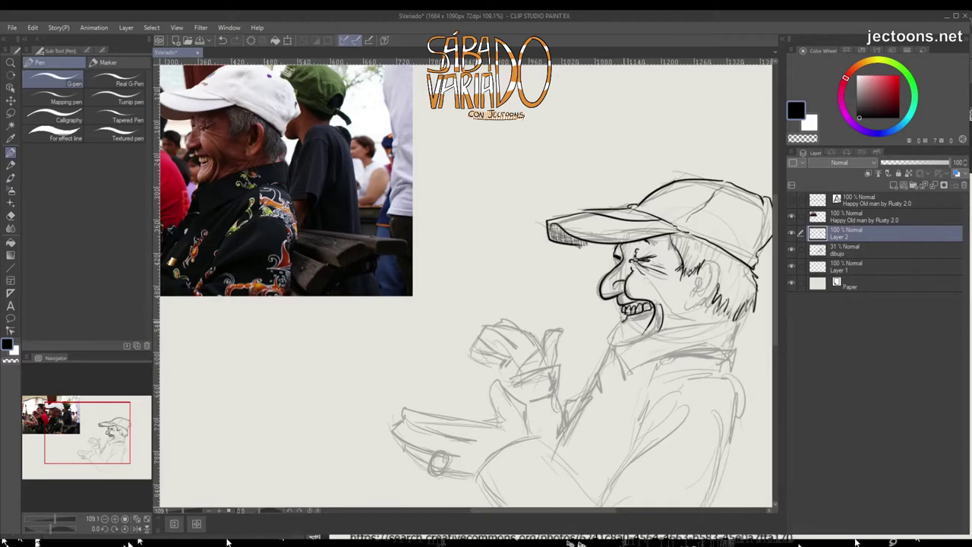
{"action": "scroll", "coordinate": [466, 286], "scroll_direction": "down", "scroll_amount": 1}
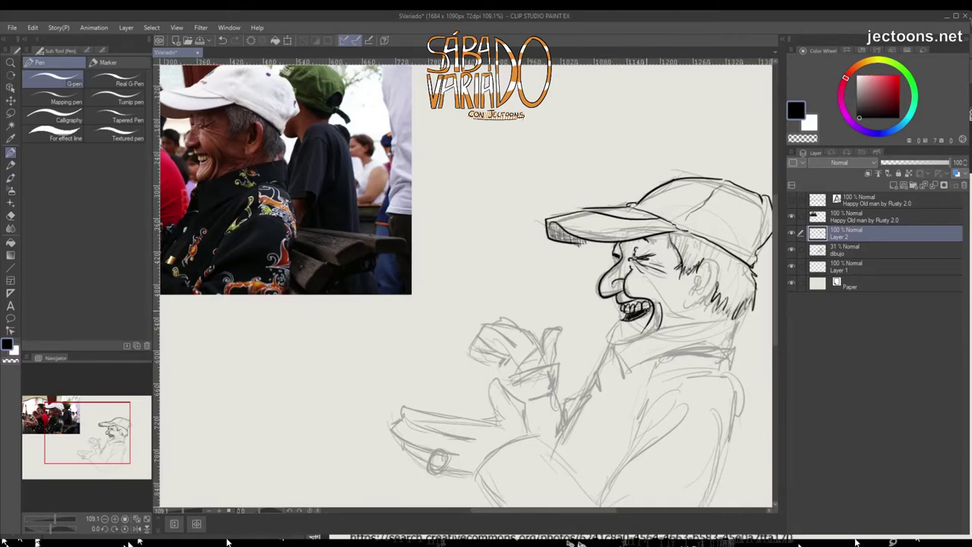
{"action": "scroll", "coordinate": [466, 285], "scroll_direction": "down", "scroll_amount": 1}
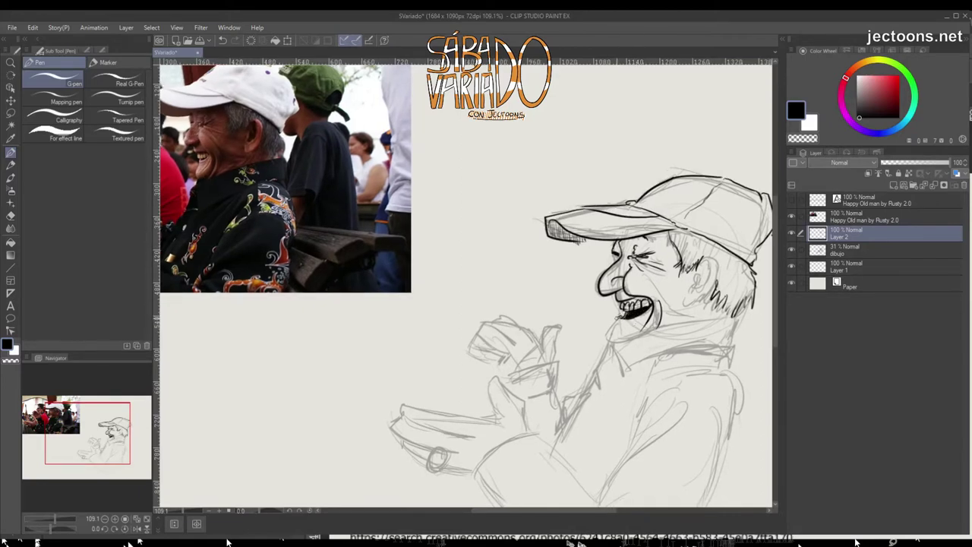
{"action": "scroll", "coordinate": [466, 286], "scroll_direction": "down", "scroll_amount": 2}
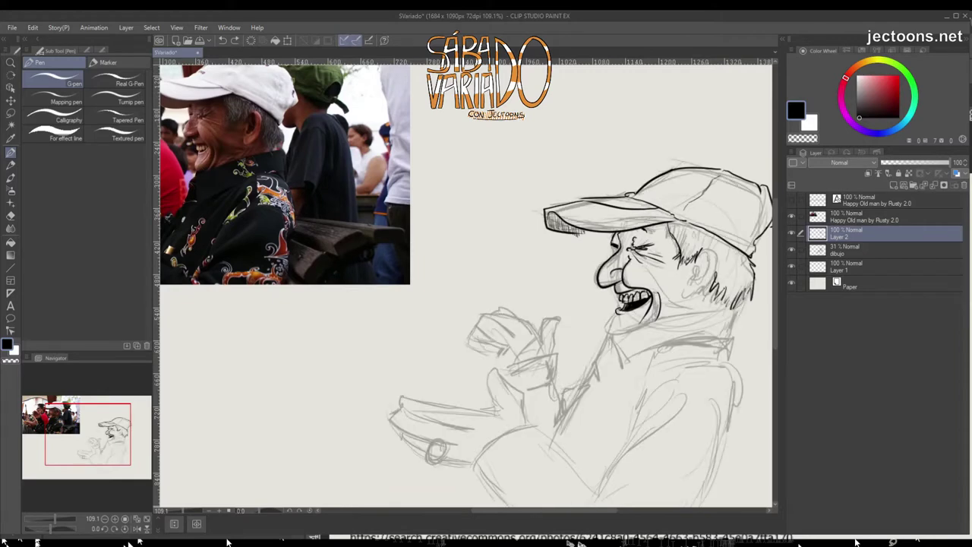
{"action": "scroll", "coordinate": [466, 285], "scroll_direction": "down", "scroll_amount": 1}
{"action": "scroll", "coordinate": [467, 286], "scroll_direction": "down", "scroll_amount": 1}
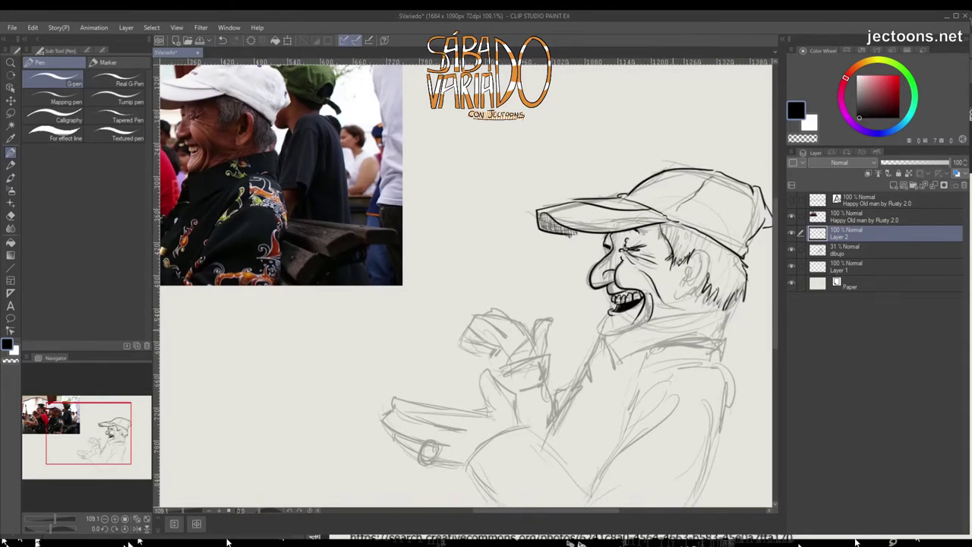
- Ink the ear's outline and inner folds and add wrinkles around the eye, undoing the misplaced strokes
{"action": "scroll", "coordinate": [466, 286], "scroll_direction": "right", "scroll_amount": 2}
{"action": "scroll", "coordinate": [466, 285], "scroll_direction": "up", "scroll_amount": 2}
{"action": "scroll", "coordinate": [466, 285], "scroll_direction": "left", "scroll_amount": 2}
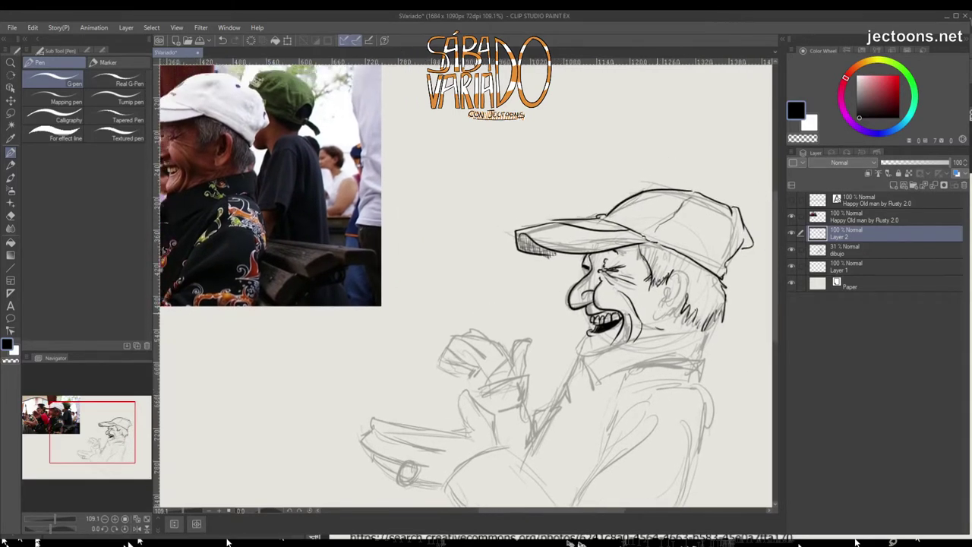
{"action": "scroll", "coordinate": [467, 285], "scroll_direction": "left", "scroll_amount": 1}
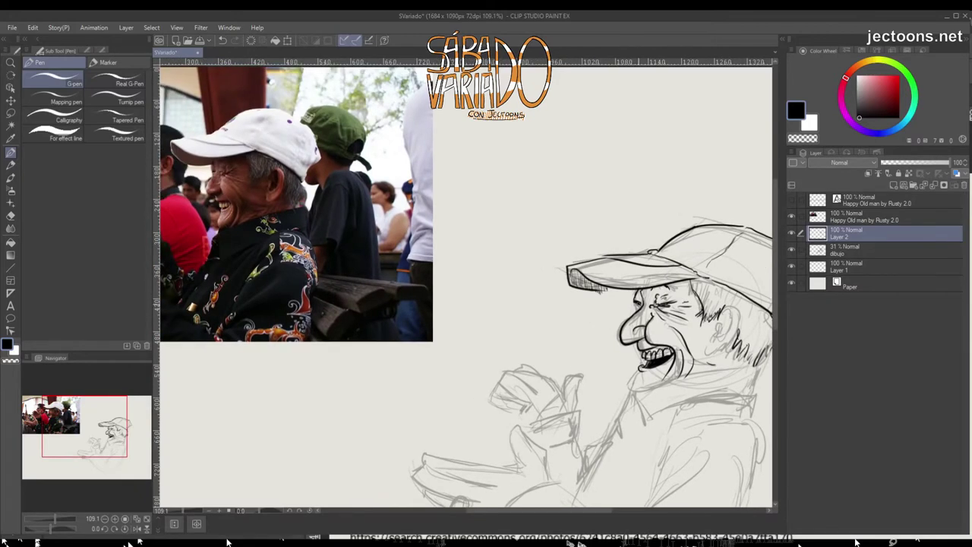
{"action": "scroll", "coordinate": [466, 285], "scroll_direction": "down", "scroll_amount": 1}
{"action": "scroll", "coordinate": [466, 286], "scroll_direction": "right", "scroll_amount": 2}
{"action": "mouse_move", "coordinate": [694, 284]}
{"action": "left_mouse_down"}
{"action": "mouse_move", "coordinate": [698, 319]}
{"action": "mouse_move", "coordinate": [666, 336]}
{"action": "left_mouse_up"}
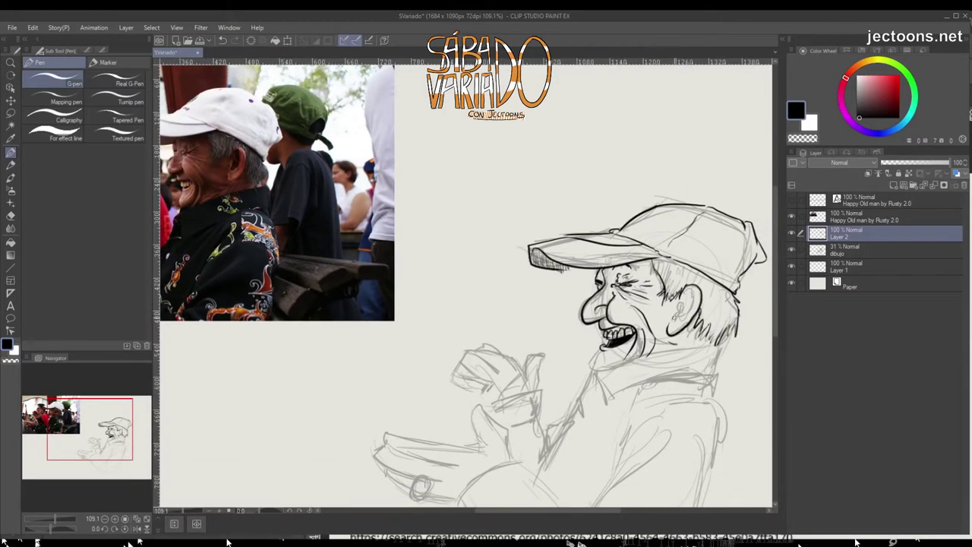
{"action": "scroll", "coordinate": [466, 286], "scroll_direction": "right", "scroll_amount": 1}
{"action": "mouse_move", "coordinate": [688, 295]}
{"action": "left_mouse_down"}
{"action": "mouse_move", "coordinate": [669, 332]}
{"action": "mouse_move", "coordinate": [680, 316]}
{"action": "left_mouse_up"}
{"action": "key", "text": "ctrl+z"}
{"action": "key", "text": "ctrl+z"}
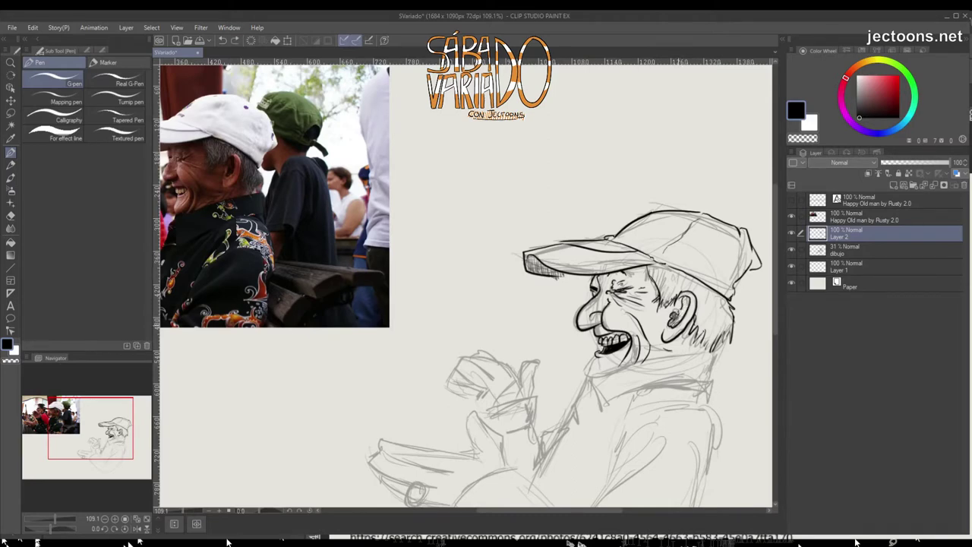
- Ink the chin and jaw line and the upper edge of the shirt collar behind the neck
{"action": "left_click_drag", "start_coordinate": [532, 304], "coordinate": [549, 266]}
{"action": "mouse_move", "coordinate": [607, 326]}
{"action": "left_mouse_down"}
{"action": "mouse_move", "coordinate": [614, 317]}
{"action": "mouse_move", "coordinate": [573, 332]}
{"action": "mouse_move", "coordinate": [714, 310]}
{"action": "mouse_move", "coordinate": [711, 343]}
{"action": "left_mouse_up"}
{"action": "left_click_drag", "start_coordinate": [532, 303], "coordinate": [571, 277]}
{"action": "left_click_drag", "start_coordinate": [617, 317], "coordinate": [628, 345]}
{"action": "left_click_drag", "start_coordinate": [531, 303], "coordinate": [535, 302]}
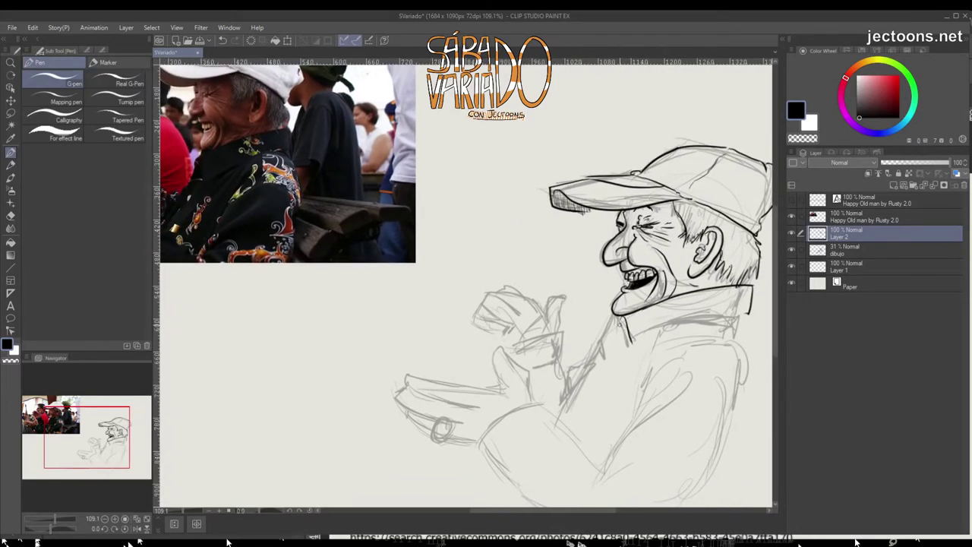
- Ink the collar flap, the shirt's front edge and the folds running down from the shoulder
{"action": "mouse_move", "coordinate": [619, 328]}
{"action": "left_mouse_down"}
{"action": "mouse_move", "coordinate": [640, 330]}
{"action": "mouse_move", "coordinate": [638, 310]}
{"action": "mouse_move", "coordinate": [618, 354]}
{"action": "left_mouse_up"}
{"action": "mouse_move", "coordinate": [623, 334]}
{"action": "left_mouse_down"}
{"action": "mouse_move", "coordinate": [628, 314]}
{"action": "mouse_move", "coordinate": [590, 386]}
{"action": "mouse_move", "coordinate": [592, 347]}
{"action": "left_mouse_up"}
{"action": "mouse_move", "coordinate": [665, 311]}
{"action": "left_mouse_down"}
{"action": "mouse_move", "coordinate": [638, 333]}
{"action": "mouse_move", "coordinate": [741, 308]}
{"action": "mouse_move", "coordinate": [746, 265]}
{"action": "left_mouse_up"}
{"action": "mouse_move", "coordinate": [675, 289]}
{"action": "left_mouse_down"}
{"action": "mouse_move", "coordinate": [640, 356]}
{"action": "mouse_move", "coordinate": [640, 346]}
{"action": "mouse_move", "coordinate": [604, 350]}
{"action": "left_mouse_up"}
{"action": "mouse_move", "coordinate": [622, 319]}
{"action": "left_mouse_down"}
{"action": "mouse_move", "coordinate": [653, 327]}
{"action": "mouse_move", "coordinate": [648, 310]}
{"action": "left_mouse_up"}
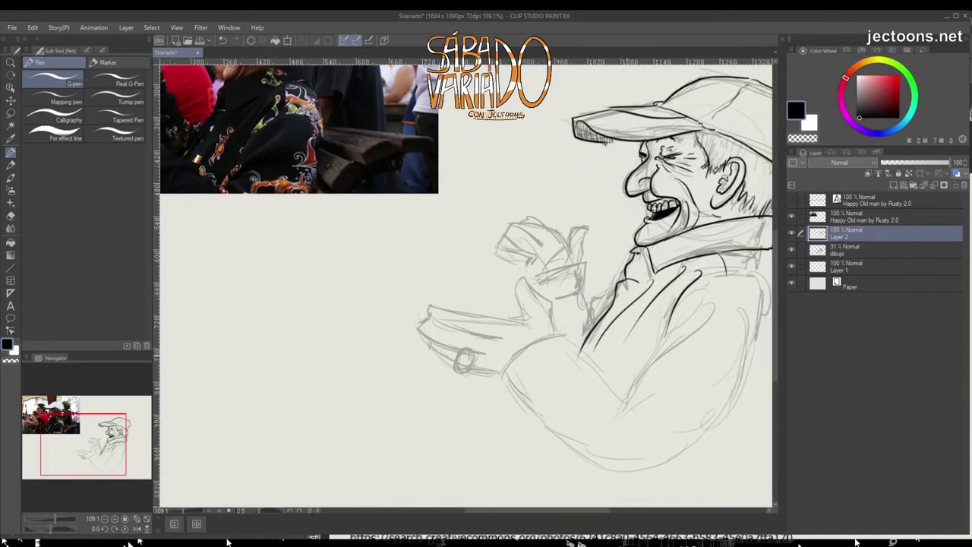
- Ink the lower hand's thumb, extended fingers and ring over the sketch
{"action": "scroll", "coordinate": [608, 304], "scroll_direction": "up", "scroll_amount": 3}
{"action": "left_click_drag", "start_coordinate": [668, 349], "coordinate": [682, 383]}
{"action": "mouse_move", "coordinate": [659, 330]}
{"action": "left_mouse_down"}
{"action": "mouse_move", "coordinate": [673, 352]}
{"action": "mouse_move", "coordinate": [650, 354]}
{"action": "left_mouse_up"}
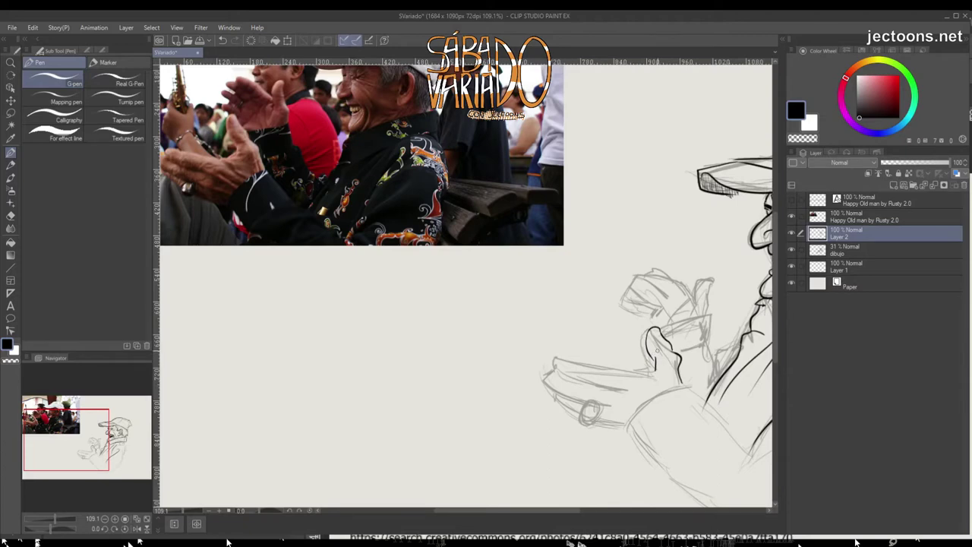
{"action": "mouse_move", "coordinate": [656, 371]}
{"action": "left_mouse_down"}
{"action": "mouse_move", "coordinate": [632, 376]}
{"action": "mouse_move", "coordinate": [555, 359]}
{"action": "left_mouse_up"}
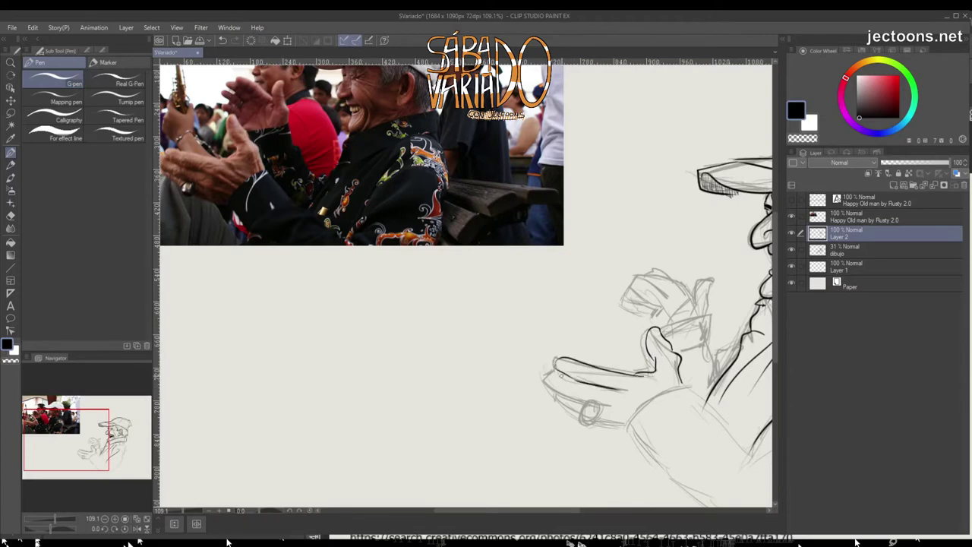
{"action": "scroll", "coordinate": [464, 282], "scroll_direction": "down", "scroll_amount": 2}
{"action": "left_click_drag", "start_coordinate": [579, 347], "coordinate": [580, 372]}
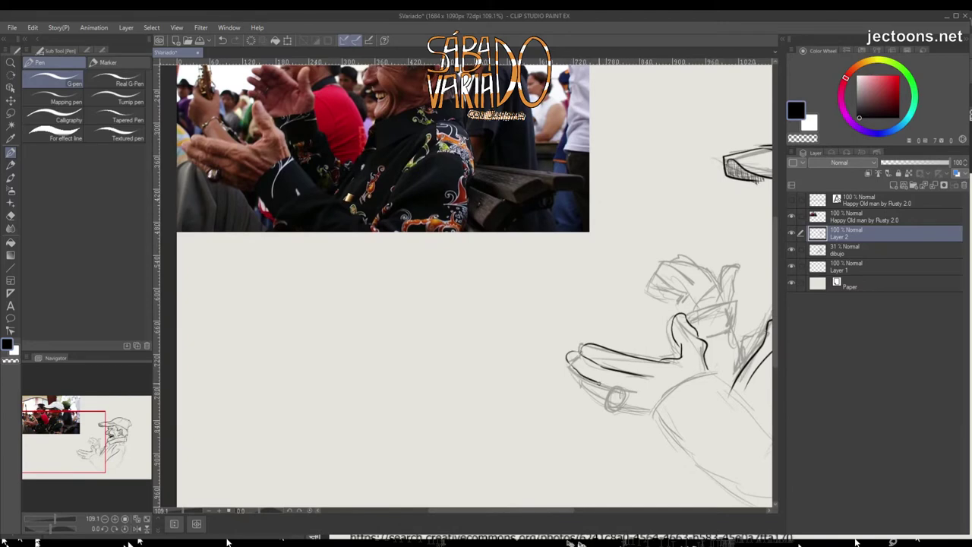
{"action": "scroll", "coordinate": [464, 282], "scroll_direction": "down", "scroll_amount": 1}
{"action": "mouse_move", "coordinate": [646, 393]}
{"action": "left_mouse_down"}
{"action": "mouse_move", "coordinate": [596, 383]}
{"action": "mouse_move", "coordinate": [610, 407]}
{"action": "mouse_move", "coordinate": [635, 405]}
{"action": "left_mouse_up"}
{"action": "scroll", "coordinate": [465, 283], "scroll_direction": "down", "scroll_amount": 1}
{"action": "scroll", "coordinate": [465, 282], "scroll_direction": "down", "scroll_amount": 1}
- Ink the cuffs and sleeve edges of both arms and the raised hand's thumb, undoing the misplaced strokes
{"action": "mouse_move", "coordinate": [677, 364]}
{"action": "left_mouse_down"}
{"action": "mouse_move", "coordinate": [627, 412]}
{"action": "mouse_move", "coordinate": [694, 382]}
{"action": "left_mouse_up"}
{"action": "mouse_move", "coordinate": [465, 282]}
{"action": "left_mouse_down"}
{"action": "mouse_move", "coordinate": [305, 259]}
{"action": "mouse_move", "coordinate": [283, 390]}
{"action": "mouse_move", "coordinate": [334, 395]}
{"action": "left_mouse_up"}
{"action": "scroll", "coordinate": [465, 283], "scroll_direction": "up", "scroll_amount": 1}
{"action": "left_click_drag", "start_coordinate": [665, 357], "coordinate": [648, 371]}
{"action": "mouse_move", "coordinate": [465, 283]}
{"action": "left_mouse_down"}
{"action": "mouse_move", "coordinate": [399, 272]}
{"action": "mouse_move", "coordinate": [465, 274]}
{"action": "left_mouse_up"}
{"action": "mouse_move", "coordinate": [608, 266]}
{"action": "left_mouse_down"}
{"action": "mouse_move", "coordinate": [717, 248]}
{"action": "mouse_move", "coordinate": [707, 227]}
{"action": "left_mouse_up"}
{"action": "mouse_move", "coordinate": [688, 378]}
{"action": "left_mouse_down"}
{"action": "mouse_move", "coordinate": [659, 422]}
{"action": "mouse_move", "coordinate": [653, 350]}
{"action": "mouse_move", "coordinate": [587, 357]}
{"action": "left_mouse_up"}
{"action": "scroll", "coordinate": [464, 283], "scroll_direction": "up", "scroll_amount": 1}
{"action": "key", "text": "ctrl+z"}
{"action": "key", "text": "ctrl+z"}
{"action": "key", "text": "ctrl+z"}
{"action": "left_click_drag", "start_coordinate": [665, 358], "coordinate": [660, 398]}
{"action": "mouse_move", "coordinate": [665, 352]}
{"action": "left_mouse_down"}
{"action": "mouse_move", "coordinate": [627, 363]}
{"action": "mouse_move", "coordinate": [667, 387]}
{"action": "mouse_move", "coordinate": [661, 332]}
{"action": "mouse_move", "coordinate": [672, 315]}
{"action": "mouse_move", "coordinate": [648, 358]}
{"action": "left_mouse_up"}
{"action": "key", "text": "ctrl+z"}
{"action": "scroll", "coordinate": [464, 283], "scroll_direction": "up", "scroll_amount": 1}
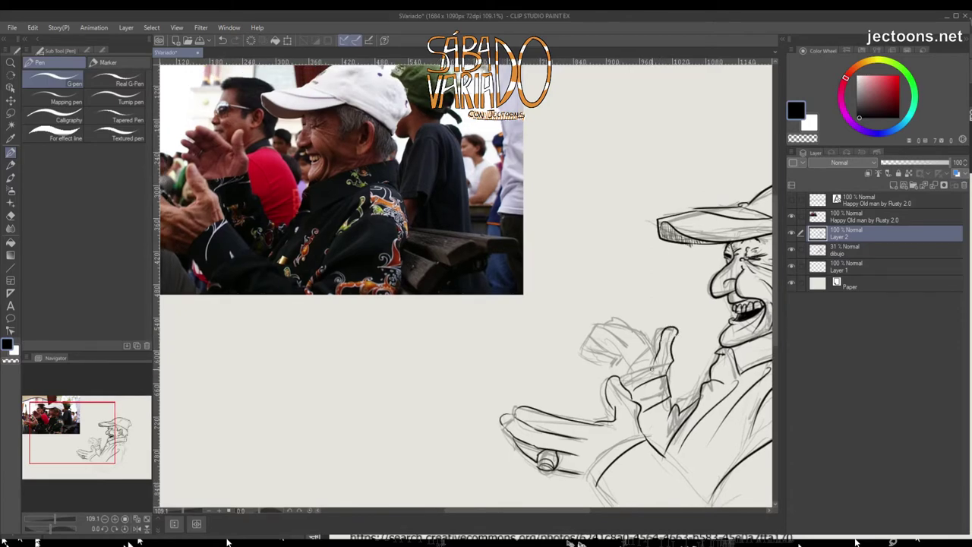
- Ink the raised hand's curled fingers and palm
{"action": "scroll", "coordinate": [465, 282], "scroll_direction": "up", "scroll_amount": 1}
{"action": "left_click_drag", "start_coordinate": [668, 322], "coordinate": [626, 352]}
{"action": "mouse_move", "coordinate": [630, 319]}
{"action": "left_mouse_down"}
{"action": "mouse_move", "coordinate": [600, 343]}
{"action": "mouse_move", "coordinate": [611, 352]}
{"action": "left_mouse_up"}
{"action": "mouse_move", "coordinate": [633, 347]}
{"action": "left_mouse_down"}
{"action": "mouse_move", "coordinate": [625, 368]}
{"action": "mouse_move", "coordinate": [597, 360]}
{"action": "mouse_move", "coordinate": [610, 373]}
{"action": "mouse_move", "coordinate": [596, 380]}
{"action": "left_mouse_up"}
{"action": "left_click_drag", "start_coordinate": [455, 341], "coordinate": [404, 299]}
{"action": "left_click_drag", "start_coordinate": [586, 287], "coordinate": [563, 310]}
{"action": "left_click_drag", "start_coordinate": [405, 299], "coordinate": [439, 308]}
{"action": "left_click_drag", "start_coordinate": [618, 290], "coordinate": [589, 313]}
{"action": "left_click_drag", "start_coordinate": [456, 342], "coordinate": [476, 348]}
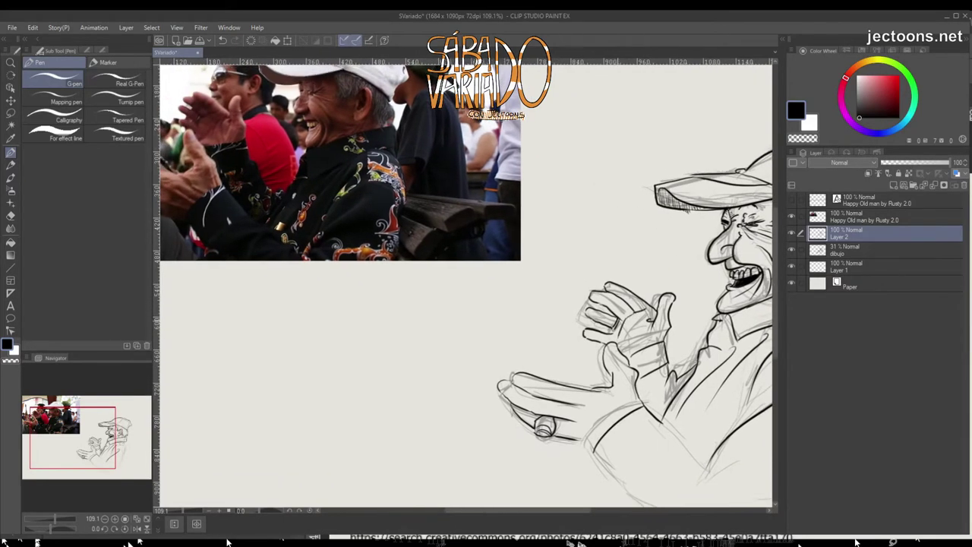
- Ink the base of the raised hand's thumb and the crease lines across its palm
{"action": "left_click_drag", "start_coordinate": [668, 319], "coordinate": [677, 333]}
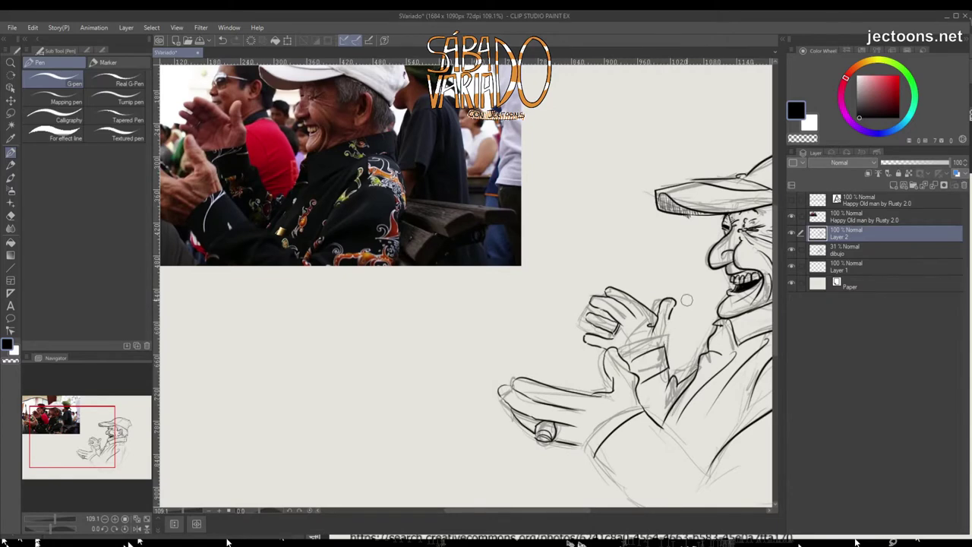
{"action": "left_click_drag", "start_coordinate": [659, 297], "coordinate": [671, 318]}
{"action": "mouse_move", "coordinate": [616, 301]}
{"action": "left_mouse_down"}
{"action": "mouse_move", "coordinate": [641, 334]}
{"action": "mouse_move", "coordinate": [634, 341]}
{"action": "mouse_move", "coordinate": [643, 332]}
{"action": "left_mouse_up"}
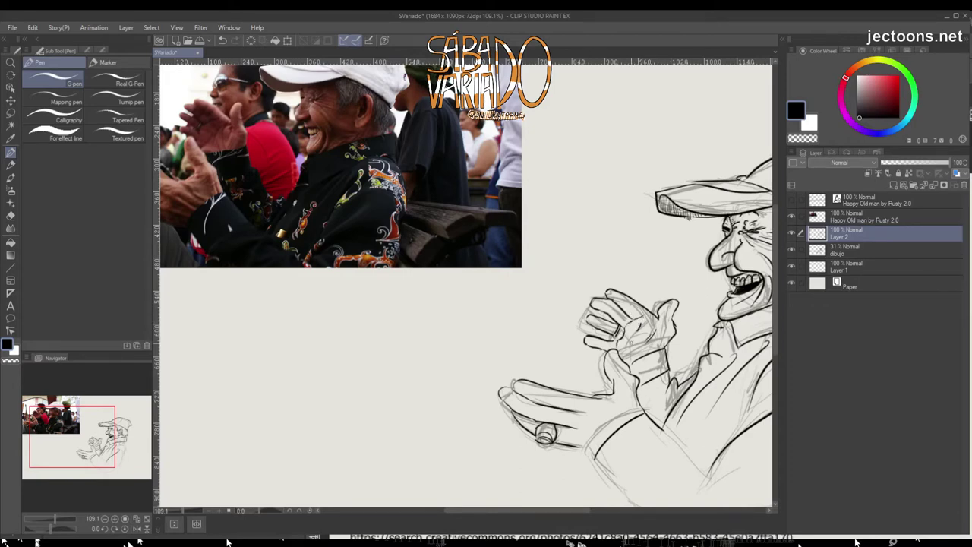
- Ink the forearm's underside and the lower shirt folds, and hide the dibujo sketch layer
{"action": "scroll", "coordinate": [466, 285], "scroll_direction": "down", "scroll_amount": 3}
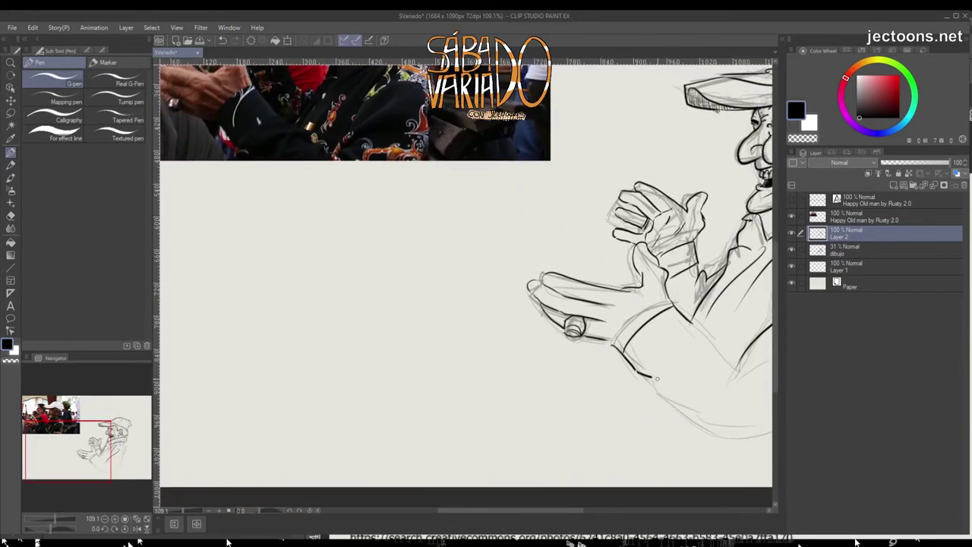
{"action": "scroll", "coordinate": [466, 286], "scroll_direction": "down", "scroll_amount": 2}
{"action": "mouse_move", "coordinate": [634, 374]}
{"action": "left_mouse_down"}
{"action": "mouse_move", "coordinate": [685, 372]}
{"action": "mouse_move", "coordinate": [583, 416]}
{"action": "left_mouse_up"}
{"action": "mouse_move", "coordinate": [738, 317]}
{"action": "left_mouse_down"}
{"action": "mouse_move", "coordinate": [744, 361]}
{"action": "mouse_move", "coordinate": [680, 448]}
{"action": "left_mouse_up"}
{"action": "left_click_drag", "start_coordinate": [608, 436], "coordinate": [682, 419]}
{"action": "scroll", "coordinate": [466, 285], "scroll_direction": "down", "scroll_amount": 5}
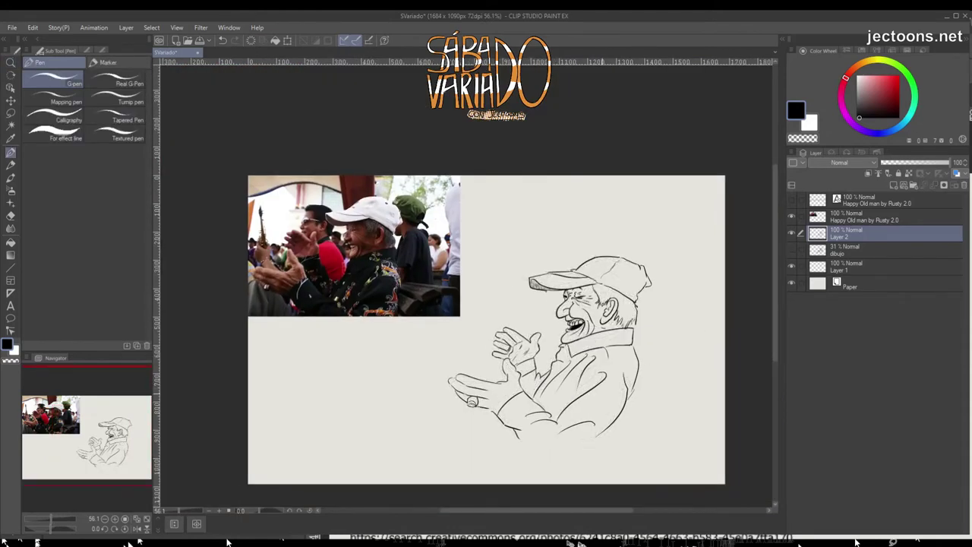
- Ink small crease lines on the fingers and palms of both hands, undoing the misplaced strokes
{"action": "scroll", "coordinate": [466, 285], "scroll_direction": "up", "scroll_amount": 3}
{"action": "left_click_drag", "start_coordinate": [514, 316], "coordinate": [489, 324]}
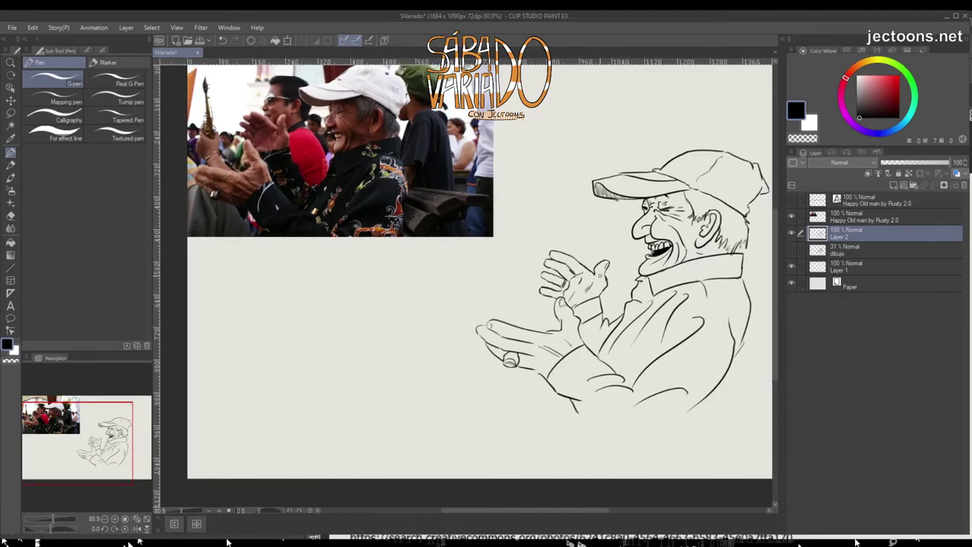
{"action": "key", "text": "ctrl+z"}
{"action": "key", "text": "ctrl+z"}
{"action": "key", "text": "ctrl+z"}
{"action": "key", "text": "ctrl+z"}
{"action": "left_click_drag", "start_coordinate": [580, 289], "coordinate": [603, 276]}
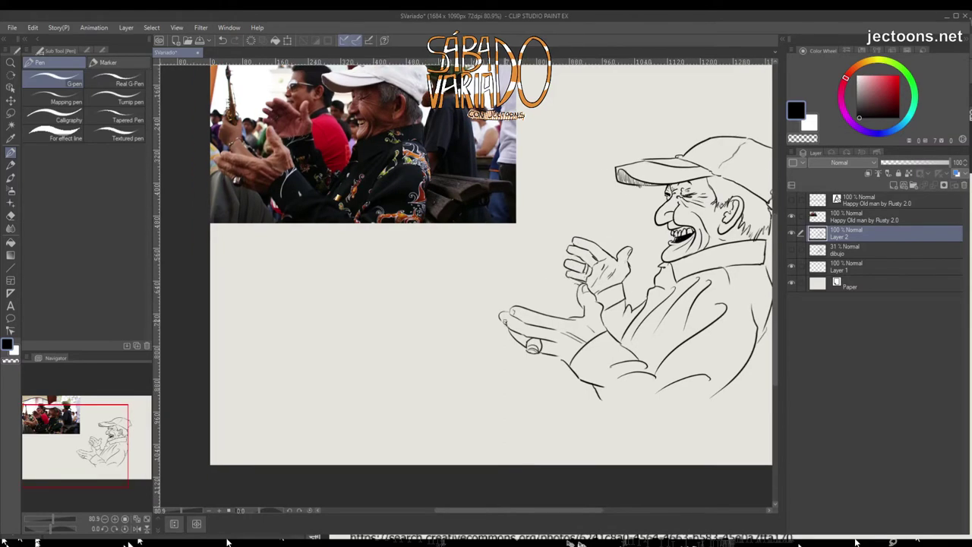
{"action": "mouse_move", "coordinate": [602, 276]}
{"action": "left_mouse_down"}
{"action": "mouse_move", "coordinate": [554, 253]}
{"action": "mouse_move", "coordinate": [550, 264]}
{"action": "mouse_move", "coordinate": [571, 275]}
{"action": "mouse_move", "coordinate": [581, 268]}
{"action": "mouse_move", "coordinate": [516, 245]}
{"action": "mouse_move", "coordinate": [507, 252]}
{"action": "mouse_move", "coordinate": [523, 267]}
{"action": "mouse_move", "coordinate": [514, 279]}
{"action": "left_mouse_up"}
- Add a new raster layer and place it directly beneath the inked line art layer
{"action": "scroll", "coordinate": [466, 281], "scroll_direction": "down", "scroll_amount": 3}
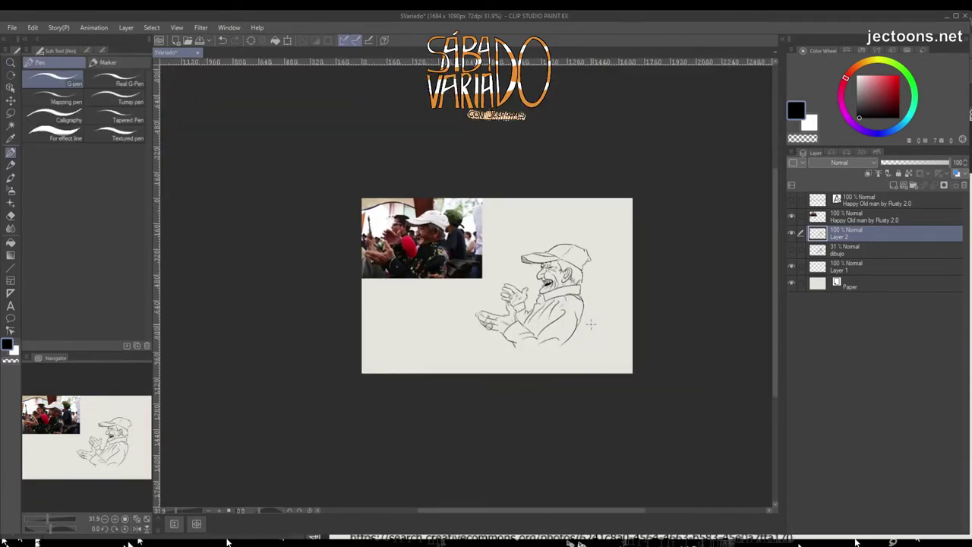
{"action": "scroll", "coordinate": [466, 281], "scroll_direction": "up", "scroll_amount": 1}
{"action": "scroll", "coordinate": [467, 281], "scroll_direction": "down", "scroll_amount": 1}
{"action": "scroll", "coordinate": [466, 281], "scroll_direction": "up", "scroll_amount": 2}
{"action": "key", "text": "p"}
{"action": "left_click", "coordinate": [894, 184]}
{"action": "left_click_drag", "start_coordinate": [873, 233], "coordinate": [873, 259]}
- Fill the whole figure, from cap to hands and shirt, with a flat light grey on the new layer
{"action": "key", "text": "b"}
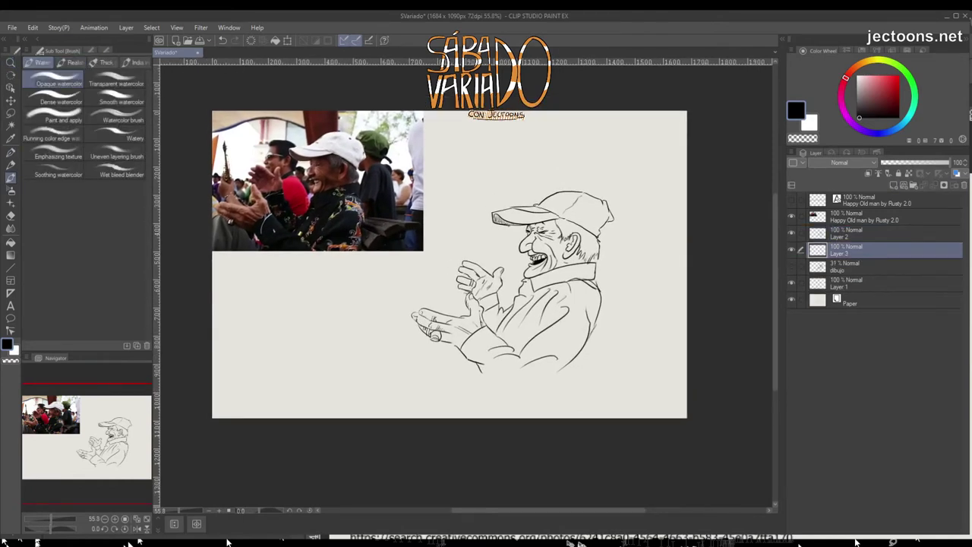
{"action": "left_click", "coordinate": [856, 88]}
{"action": "left_click_drag", "start_coordinate": [472, 331], "coordinate": [482, 340]}
{"action": "mouse_move", "coordinate": [561, 228]}
{"action": "left_mouse_down"}
{"action": "mouse_move", "coordinate": [566, 265]}
{"action": "mouse_move", "coordinate": [570, 205]}
{"action": "mouse_move", "coordinate": [531, 205]}
{"action": "mouse_move", "coordinate": [547, 247]}
{"action": "left_mouse_up"}
{"action": "key", "text": "p"}
{"action": "mouse_move", "coordinate": [566, 199]}
{"action": "left_mouse_down"}
{"action": "mouse_move", "coordinate": [497, 219]}
{"action": "mouse_move", "coordinate": [558, 196]}
{"action": "mouse_move", "coordinate": [604, 236]}
{"action": "mouse_move", "coordinate": [600, 209]}
{"action": "left_mouse_up"}
{"action": "left_click_drag", "start_coordinate": [577, 243], "coordinate": [558, 288]}
{"action": "mouse_move", "coordinate": [532, 217]}
{"action": "left_mouse_down"}
{"action": "mouse_move", "coordinate": [541, 300]}
{"action": "mouse_move", "coordinate": [593, 281]}
{"action": "mouse_move", "coordinate": [486, 372]}
{"action": "mouse_move", "coordinate": [425, 319]}
{"action": "mouse_move", "coordinate": [474, 270]}
{"action": "mouse_move", "coordinate": [475, 307]}
{"action": "mouse_move", "coordinate": [524, 334]}
{"action": "mouse_move", "coordinate": [577, 304]}
{"action": "mouse_move", "coordinate": [486, 357]}
{"action": "mouse_move", "coordinate": [474, 336]}
{"action": "mouse_move", "coordinate": [427, 322]}
{"action": "left_mouse_up"}
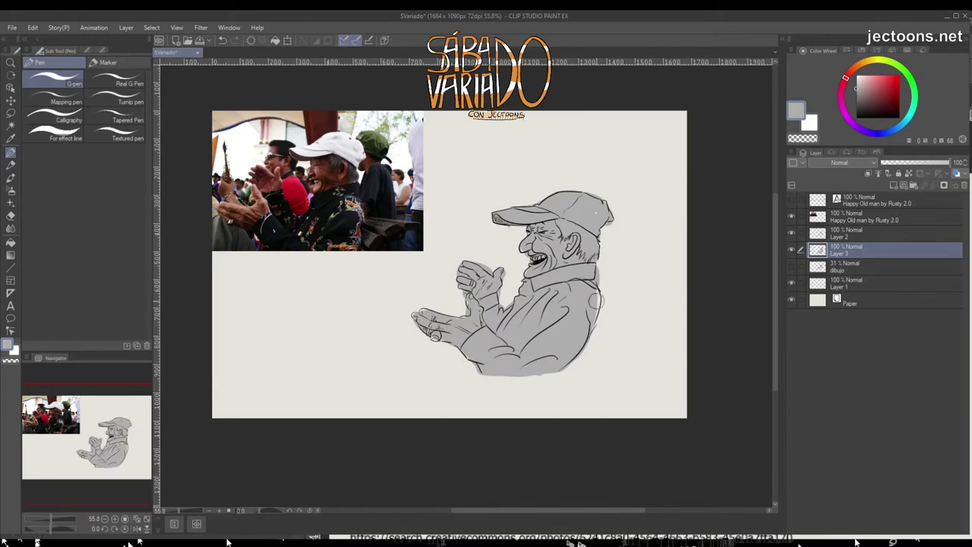
{"action": "mouse_move", "coordinate": [519, 296]}
{"action": "left_mouse_down"}
{"action": "mouse_move", "coordinate": [495, 303]}
{"action": "mouse_move", "coordinate": [456, 336]}
{"action": "left_mouse_up"}
- Add a layer above the grey base and paint darker grey shadows on the face and neck with the Opaque watercolor brush
{"action": "key", "text": "ctrl+shift+n"}
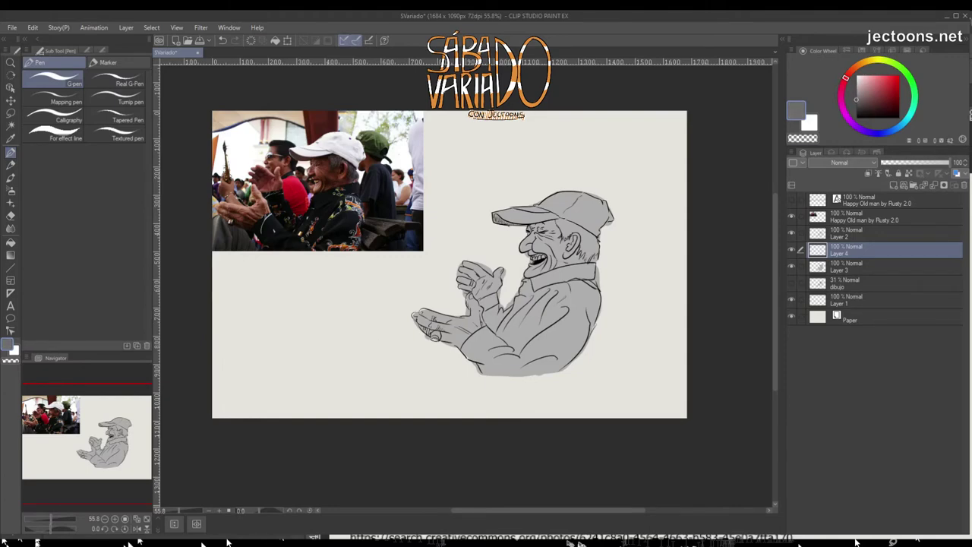
{"action": "left_click", "coordinate": [11, 179]}
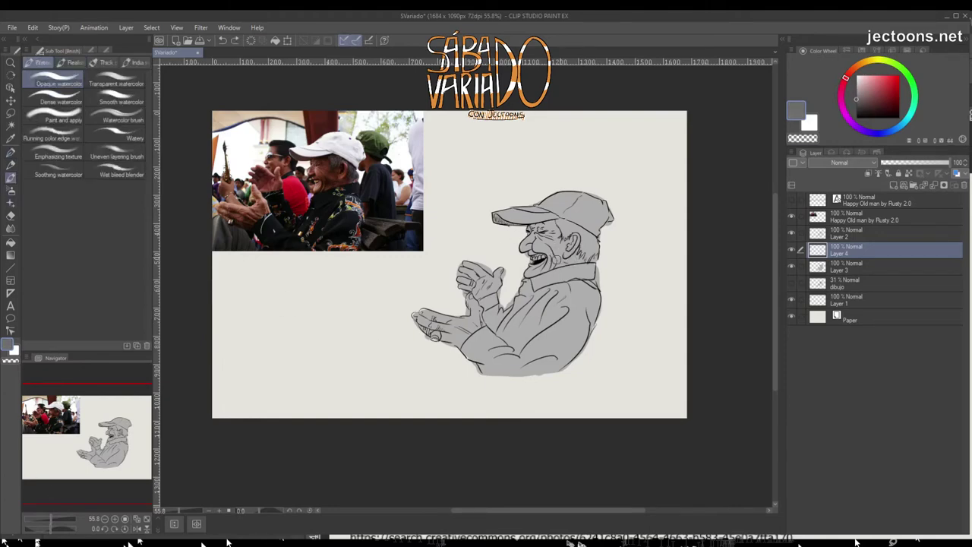
{"action": "scroll", "coordinate": [516, 241], "scroll_direction": "up", "scroll_amount": 2}
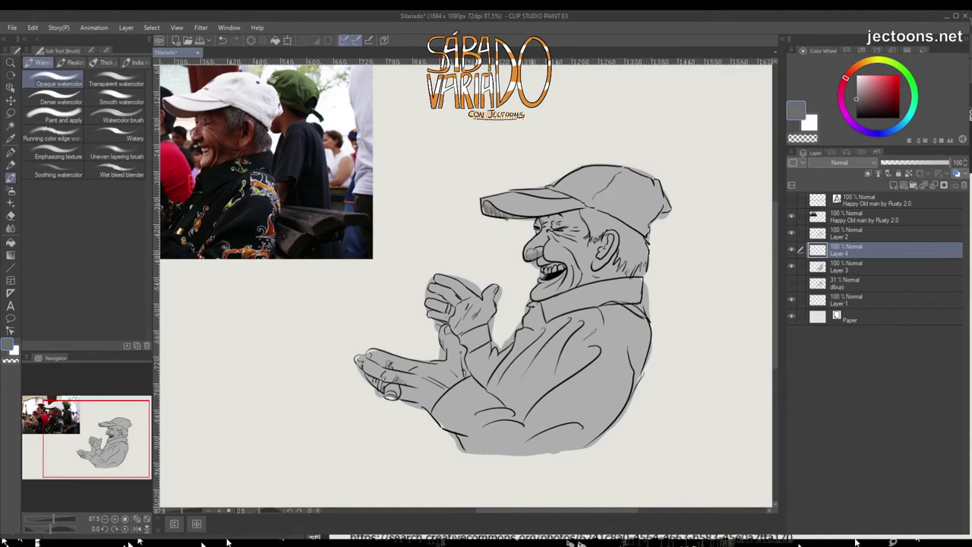
{"action": "mouse_move", "coordinate": [568, 261]}
{"action": "left_mouse_down"}
{"action": "mouse_move", "coordinate": [577, 277]}
{"action": "mouse_move", "coordinate": [589, 272]}
{"action": "mouse_move", "coordinate": [535, 300]}
{"action": "mouse_move", "coordinate": [580, 275]}
{"action": "left_mouse_up"}
{"action": "mouse_move", "coordinate": [585, 214]}
{"action": "left_mouse_down"}
{"action": "mouse_move", "coordinate": [482, 205]}
{"action": "mouse_move", "coordinate": [584, 214]}
{"action": "mouse_move", "coordinate": [579, 224]}
{"action": "mouse_move", "coordinate": [600, 194]}
{"action": "mouse_move", "coordinate": [602, 159]}
{"action": "left_mouse_up"}
{"action": "left_click_drag", "start_coordinate": [608, 198], "coordinate": [577, 198]}
{"action": "mouse_move", "coordinate": [577, 304]}
{"action": "left_mouse_down"}
{"action": "mouse_move", "coordinate": [559, 320]}
{"action": "mouse_move", "coordinate": [547, 310]}
{"action": "mouse_move", "coordinate": [524, 345]}
{"action": "left_mouse_up"}
{"action": "left_click_drag", "start_coordinate": [619, 304], "coordinate": [573, 345]}
- Paint darker grey shadows along the shirt folds, the shoulder and both clapping hands
{"action": "left_click_drag", "start_coordinate": [593, 326], "coordinate": [593, 319]}
{"action": "left_click_drag", "start_coordinate": [577, 364], "coordinate": [626, 342]}
{"action": "left_click_drag", "start_coordinate": [607, 304], "coordinate": [599, 342]}
{"action": "left_click_drag", "start_coordinate": [649, 266], "coordinate": [634, 304]}
{"action": "left_click_drag", "start_coordinate": [532, 304], "coordinate": [670, 287]}
{"action": "mouse_move", "coordinate": [571, 355]}
{"action": "left_mouse_down"}
{"action": "mouse_move", "coordinate": [596, 345]}
{"action": "mouse_move", "coordinate": [597, 354]}
{"action": "mouse_move", "coordinate": [550, 356]}
{"action": "mouse_move", "coordinate": [507, 335]}
{"action": "mouse_move", "coordinate": [611, 353]}
{"action": "left_mouse_up"}
{"action": "mouse_move", "coordinate": [614, 320]}
{"action": "left_mouse_down"}
{"action": "mouse_move", "coordinate": [605, 332]}
{"action": "mouse_move", "coordinate": [601, 317]}
{"action": "left_mouse_up"}
{"action": "mouse_move", "coordinate": [596, 262]}
{"action": "left_mouse_down"}
{"action": "mouse_move", "coordinate": [619, 282]}
{"action": "mouse_move", "coordinate": [618, 313]}
{"action": "left_mouse_up"}
{"action": "left_click_drag", "start_coordinate": [611, 315], "coordinate": [606, 340]}
{"action": "left_click_drag", "start_coordinate": [604, 330], "coordinate": [629, 368]}
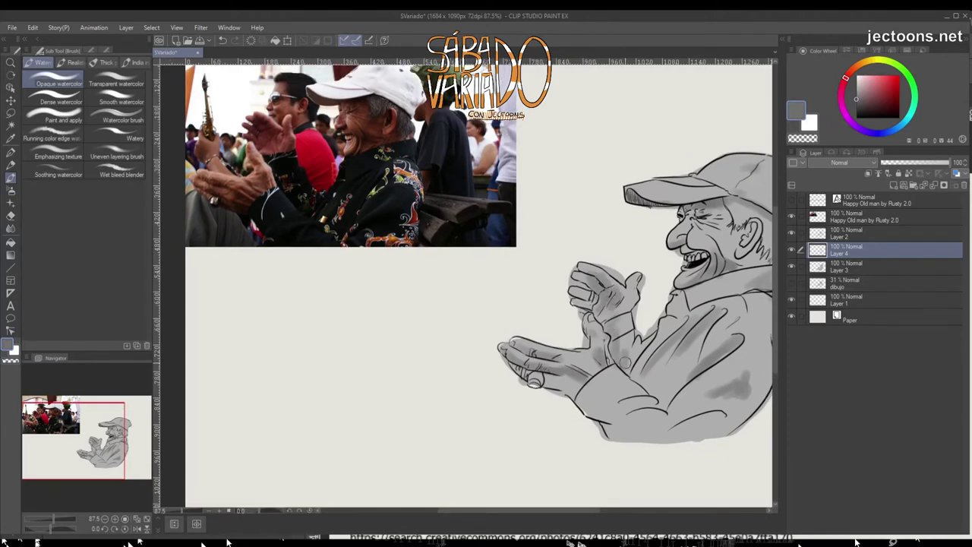
- Shade the cuffs, forearm sleeves and lower shirt with soft grey watercolor strokes
{"action": "left_click_drag", "start_coordinate": [532, 342], "coordinate": [520, 292]}
{"action": "left_click_drag", "start_coordinate": [575, 354], "coordinate": [603, 391]}
{"action": "left_click_drag", "start_coordinate": [456, 304], "coordinate": [461, 308]}
{"action": "mouse_move", "coordinate": [575, 336]}
{"action": "left_mouse_down"}
{"action": "mouse_move", "coordinate": [560, 354]}
{"action": "mouse_move", "coordinate": [516, 334]}
{"action": "mouse_move", "coordinate": [568, 346]}
{"action": "mouse_move", "coordinate": [573, 327]}
{"action": "mouse_move", "coordinate": [584, 348]}
{"action": "mouse_move", "coordinate": [556, 325]}
{"action": "mouse_move", "coordinate": [608, 338]}
{"action": "mouse_move", "coordinate": [623, 414]}
{"action": "left_mouse_up"}
{"action": "mouse_move", "coordinate": [644, 275]}
{"action": "left_mouse_down"}
{"action": "mouse_move", "coordinate": [577, 357]}
{"action": "mouse_move", "coordinate": [592, 369]}
{"action": "left_mouse_up"}
{"action": "left_click_drag", "start_coordinate": [706, 395], "coordinate": [608, 357]}
{"action": "left_click_drag", "start_coordinate": [625, 300], "coordinate": [597, 414]}
{"action": "left_click_drag", "start_coordinate": [479, 321], "coordinate": [478, 341]}
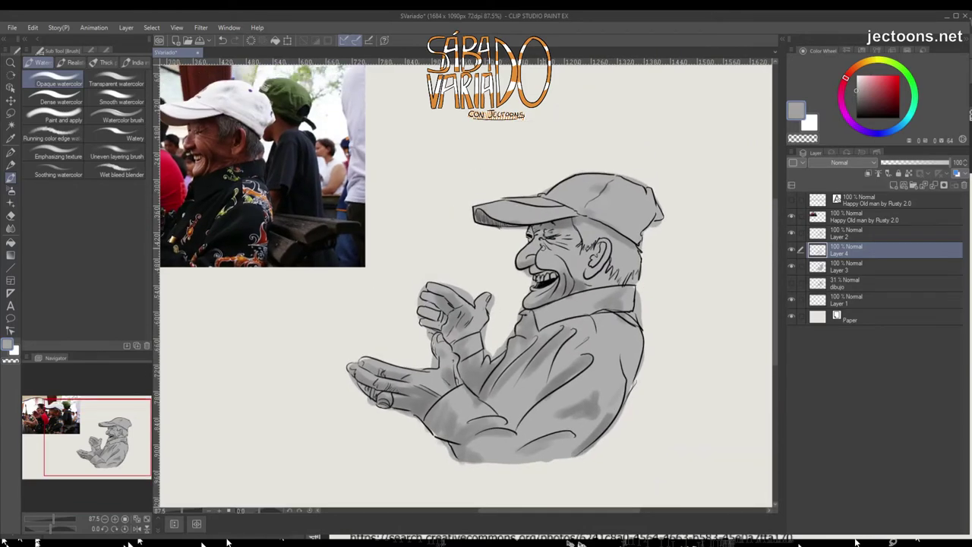
- Choose lighter greys and paint highlights on the nose and cheek
{"action": "left_click", "coordinate": [540, 259], "text": "alt"}
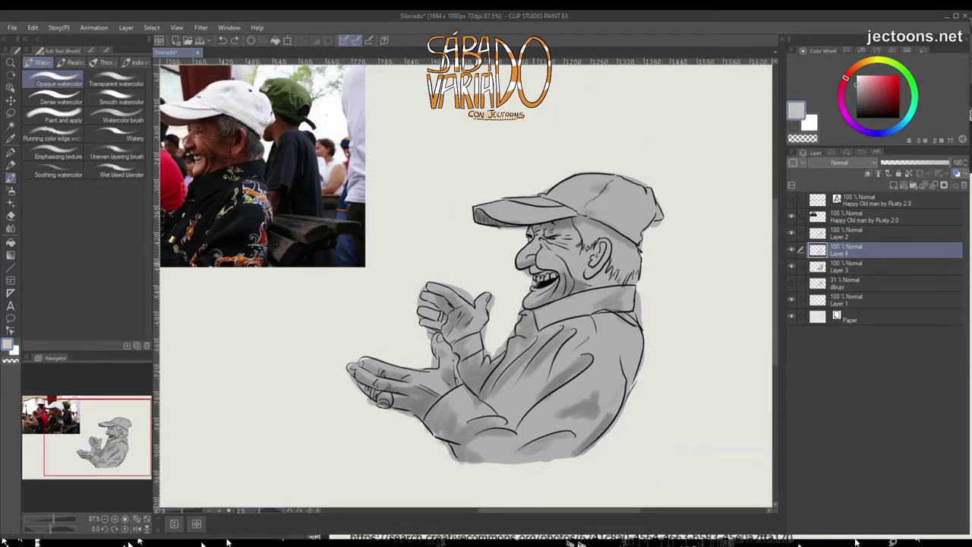
{"action": "left_click", "coordinate": [544, 256], "text": "alt"}
{"action": "left_click_drag", "start_coordinate": [543, 251], "coordinate": [544, 261]}
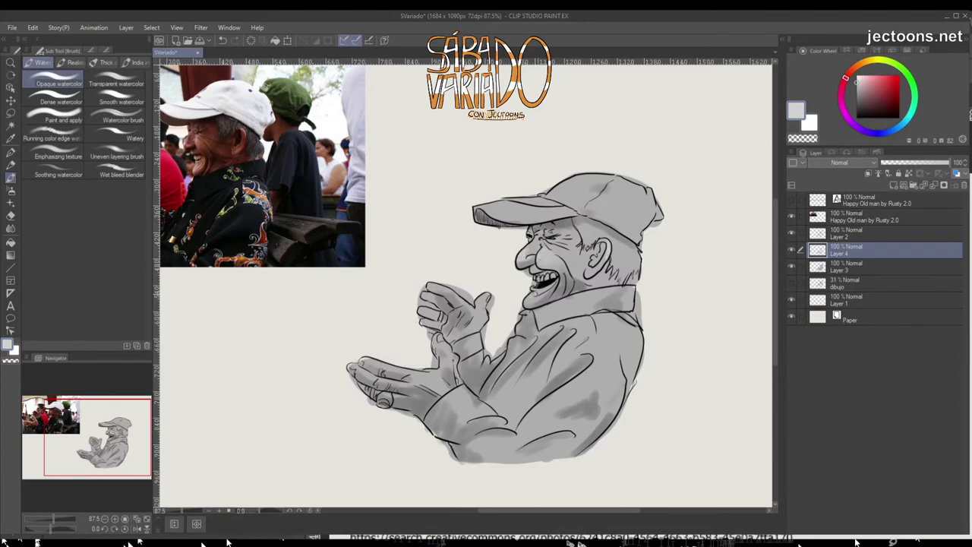
{"action": "mouse_move", "coordinate": [532, 304]}
{"action": "left_mouse_down"}
{"action": "mouse_move", "coordinate": [564, 321]}
{"action": "mouse_move", "coordinate": [646, 295]}
{"action": "left_mouse_up"}
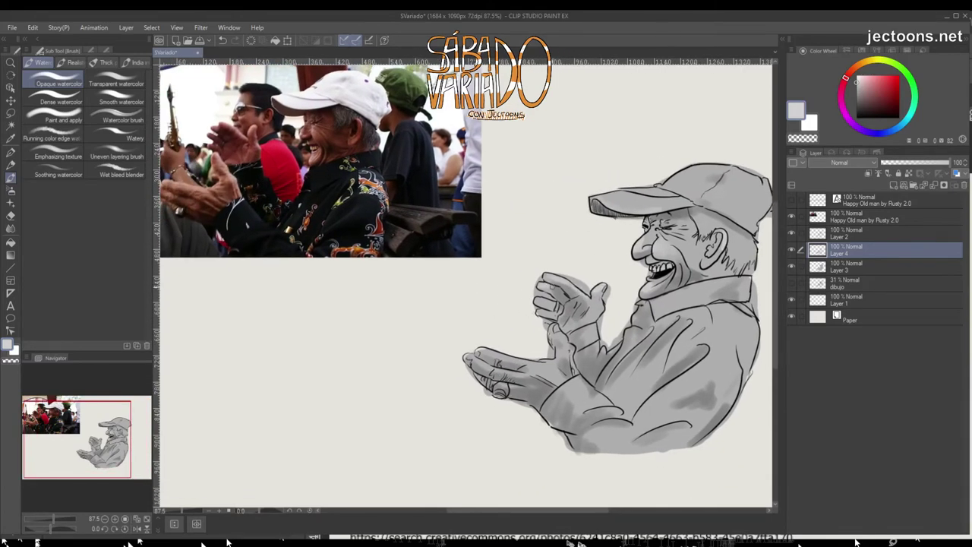
- Paint light grey highlights on the fingers and thumbs of both hands, and brighten the ring with white
{"action": "scroll", "coordinate": [542, 301], "scroll_direction": "down", "scroll_amount": 2}
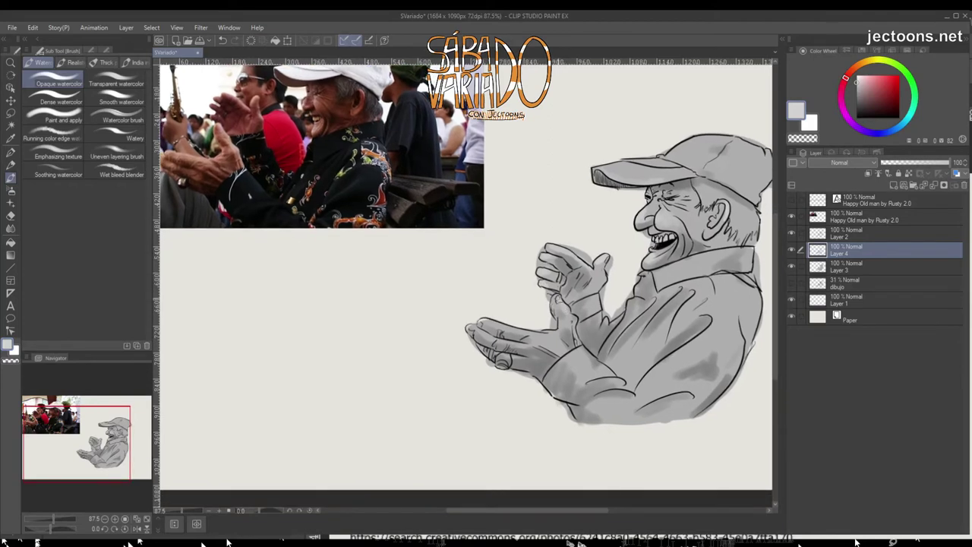
{"action": "left_click_drag", "start_coordinate": [543, 301], "coordinate": [558, 304]}
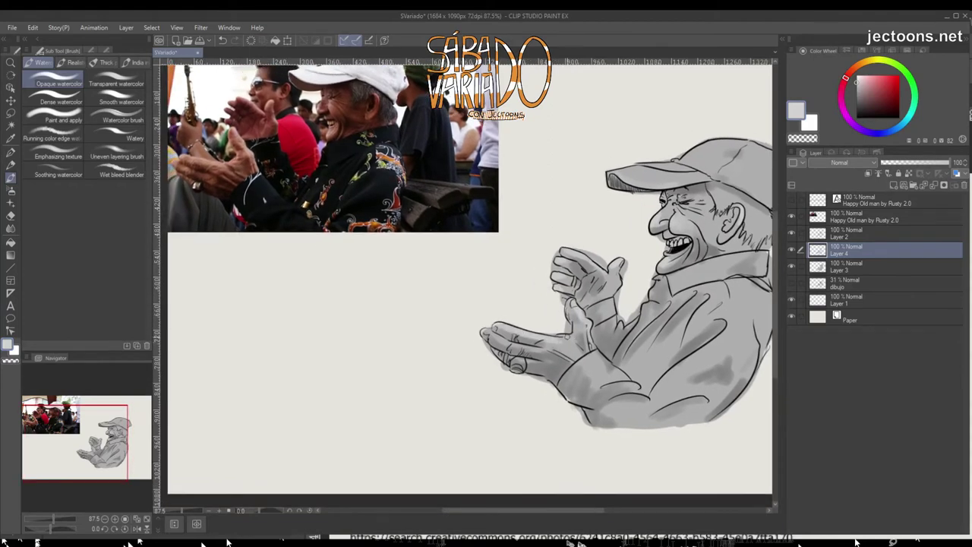
{"action": "left_click_drag", "start_coordinate": [558, 303], "coordinate": [559, 298]}
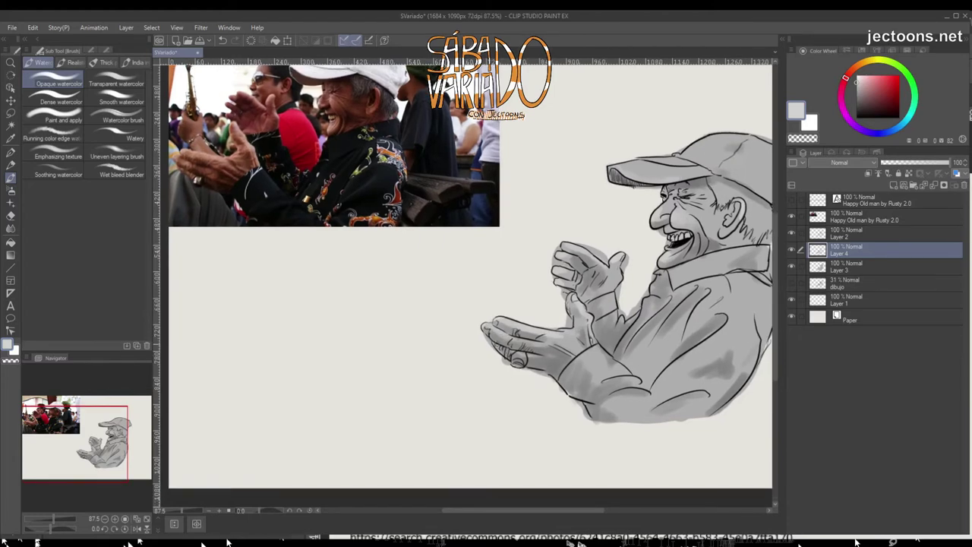
{"action": "left_click_drag", "start_coordinate": [535, 358], "coordinate": [536, 354]}
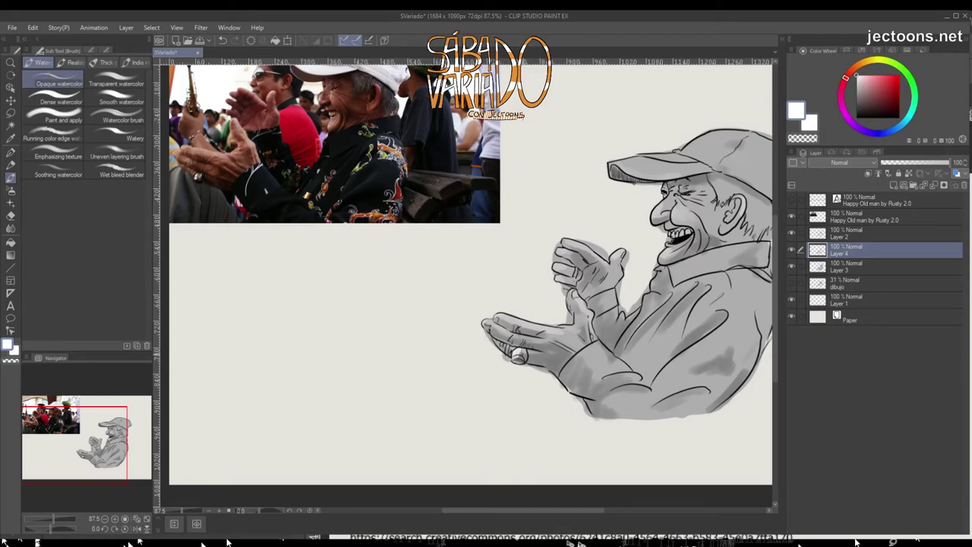
{"action": "left_click_drag", "start_coordinate": [471, 281], "coordinate": [469, 301]}
{"action": "key", "text": "ctrl+minus"}
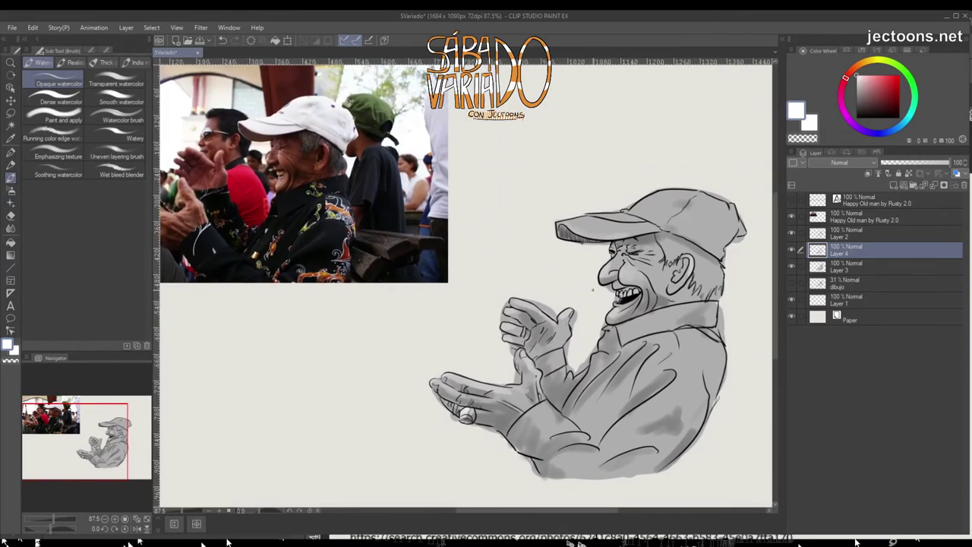
{"action": "scroll", "coordinate": [466, 281], "scroll_direction": "up", "scroll_amount": 1}
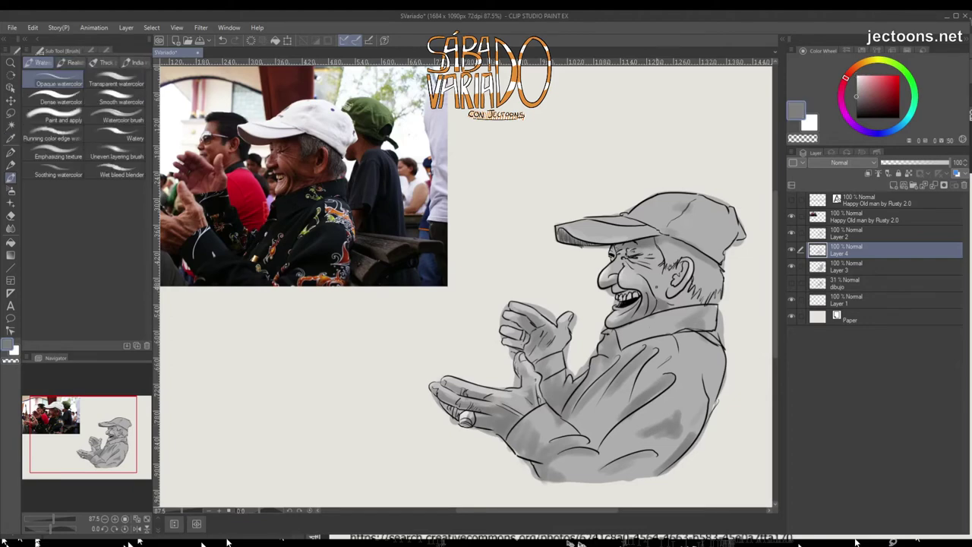
- Shade the inside of the ear and the hair behind it with dark grey
{"action": "left_click", "coordinate": [679, 278], "text": "alt"}
{"action": "left_click", "coordinate": [682, 268], "text": "alt"}
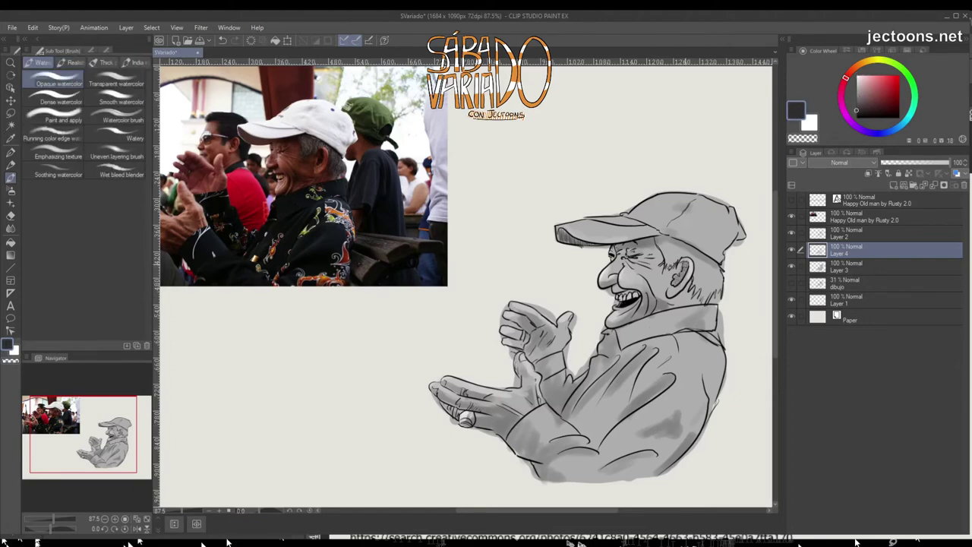
{"action": "mouse_move", "coordinate": [675, 279]}
{"action": "left_mouse_down"}
{"action": "mouse_move", "coordinate": [691, 302]}
{"action": "mouse_move", "coordinate": [657, 311]}
{"action": "mouse_move", "coordinate": [676, 303]}
{"action": "left_mouse_up"}
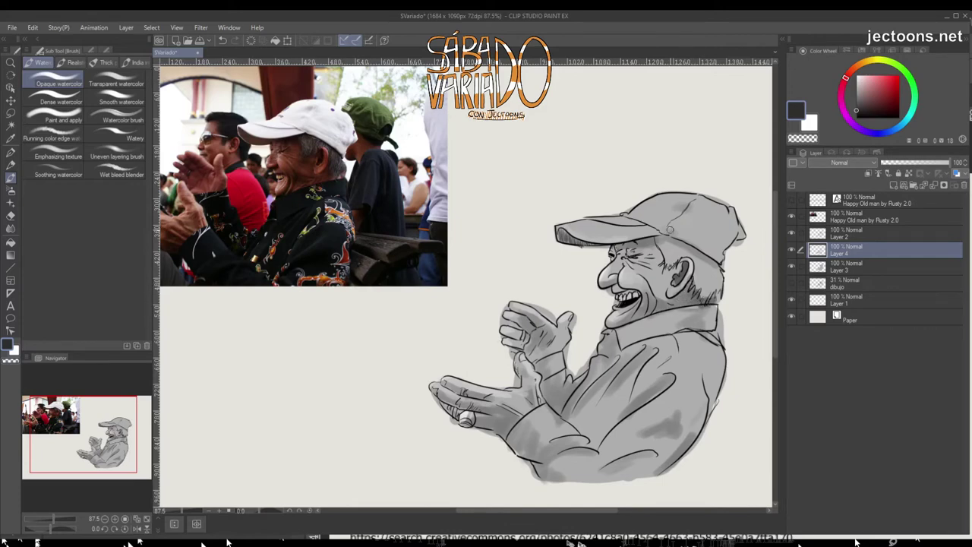
{"action": "mouse_move", "coordinate": [700, 267]}
{"action": "left_mouse_down"}
{"action": "mouse_move", "coordinate": [706, 298]}
{"action": "mouse_move", "coordinate": [703, 283]}
{"action": "left_mouse_up"}
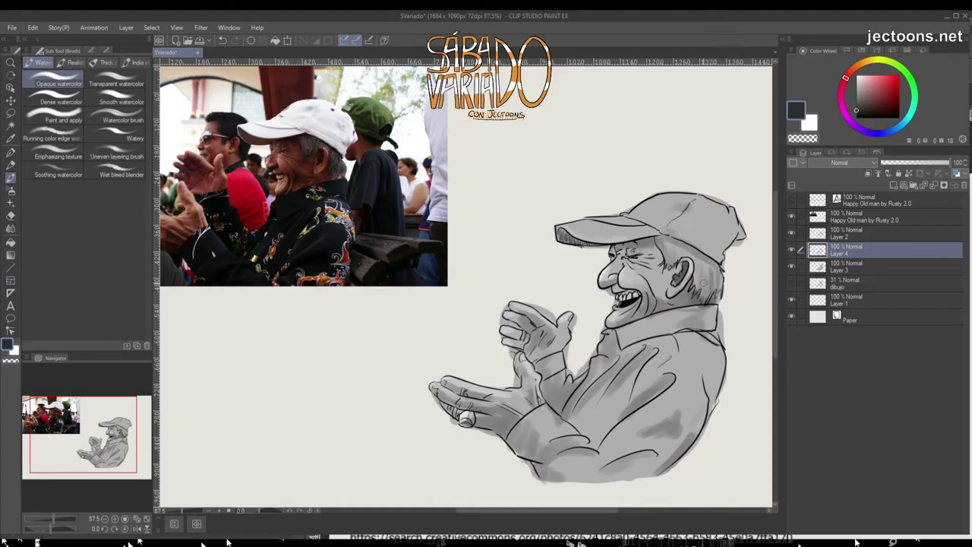
{"action": "left_click", "coordinate": [674, 296], "text": "alt"}
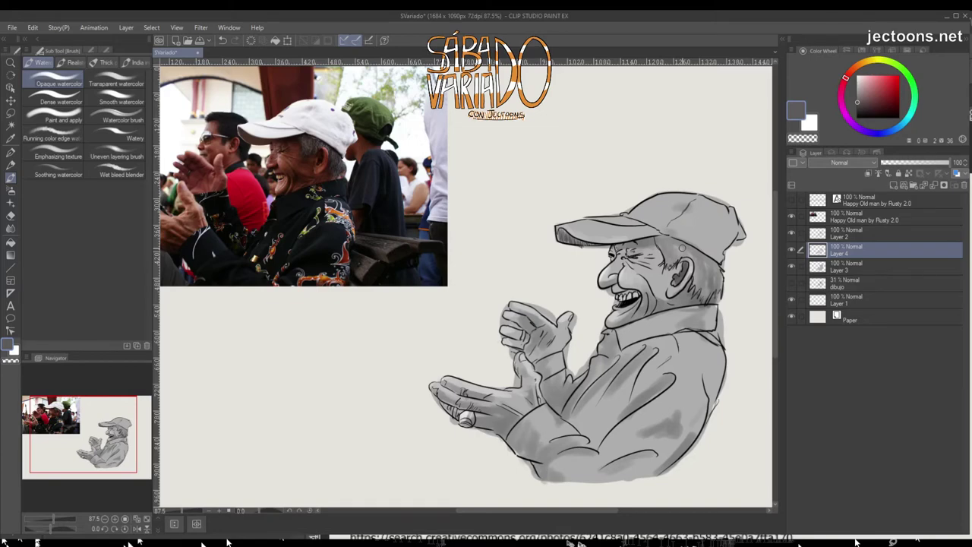
- Darken the underside of the cap's brim with near-black grey
{"action": "left_click", "coordinate": [655, 253], "text": "alt"}
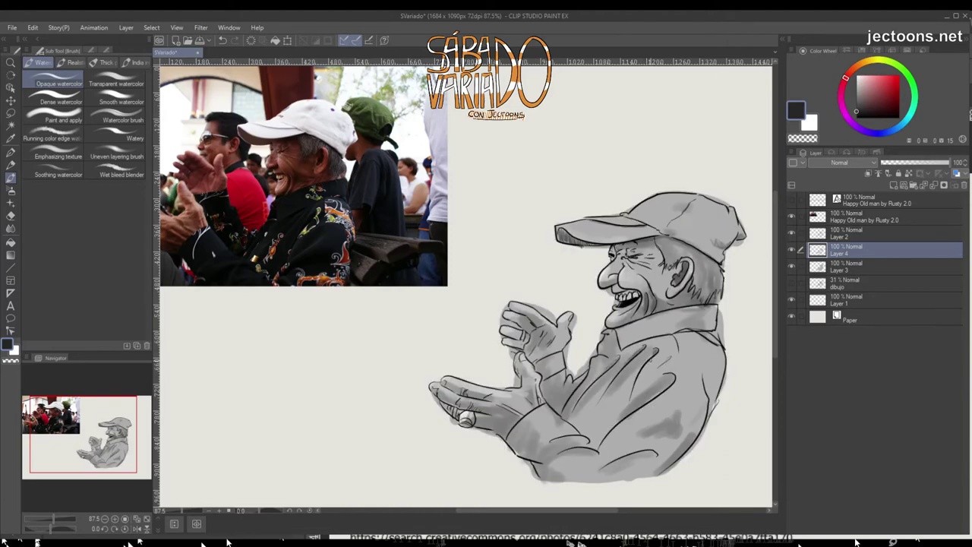
{"action": "scroll", "coordinate": [568, 274], "scroll_direction": "down", "scroll_amount": 3}
{"action": "scroll", "coordinate": [567, 274], "scroll_direction": "up", "scroll_amount": 5}
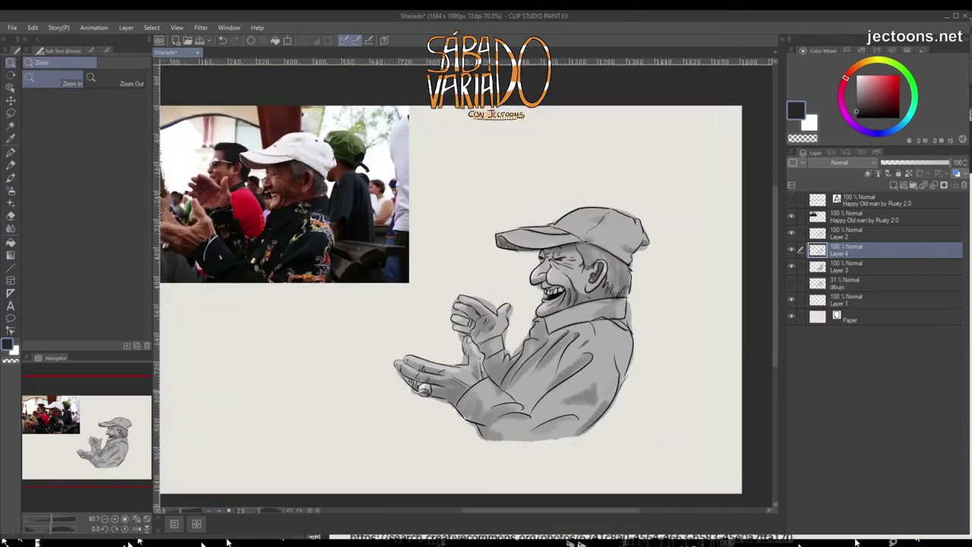
{"action": "left_click_drag", "start_coordinate": [563, 244], "coordinate": [612, 255]}
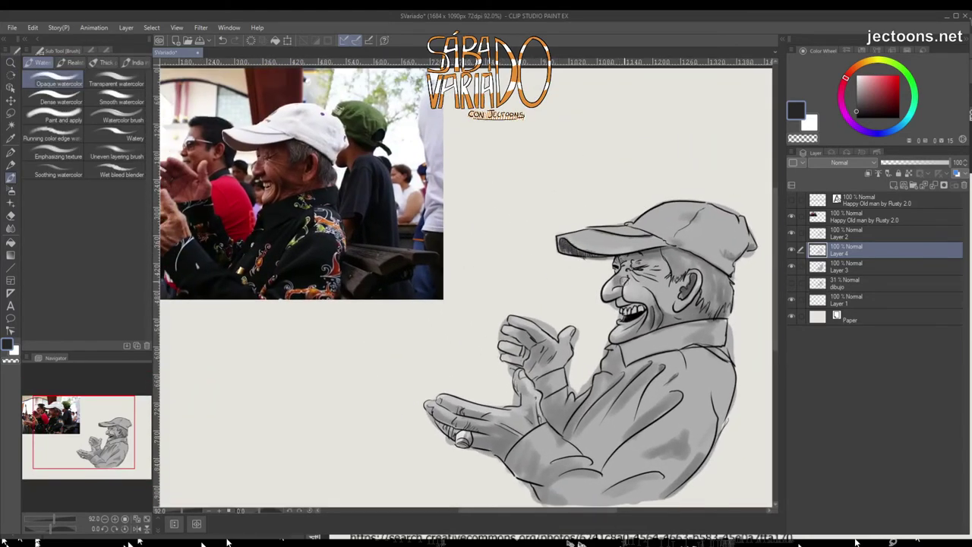
{"action": "left_click_drag", "start_coordinate": [615, 264], "coordinate": [608, 247]}
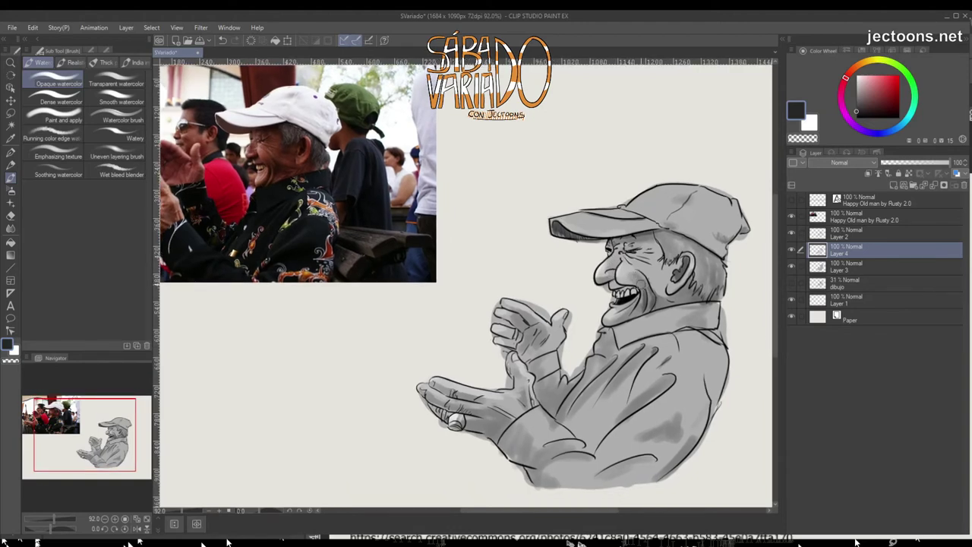
{"action": "left_click_drag", "start_coordinate": [650, 271], "coordinate": [658, 275]}
- Pick a mid grey and deepen the shadows on the face beneath the brim, the cheek and the neck
{"action": "left_click", "coordinate": [659, 274], "text": "alt"}
{"action": "left_click", "coordinate": [658, 275], "text": "alt"}
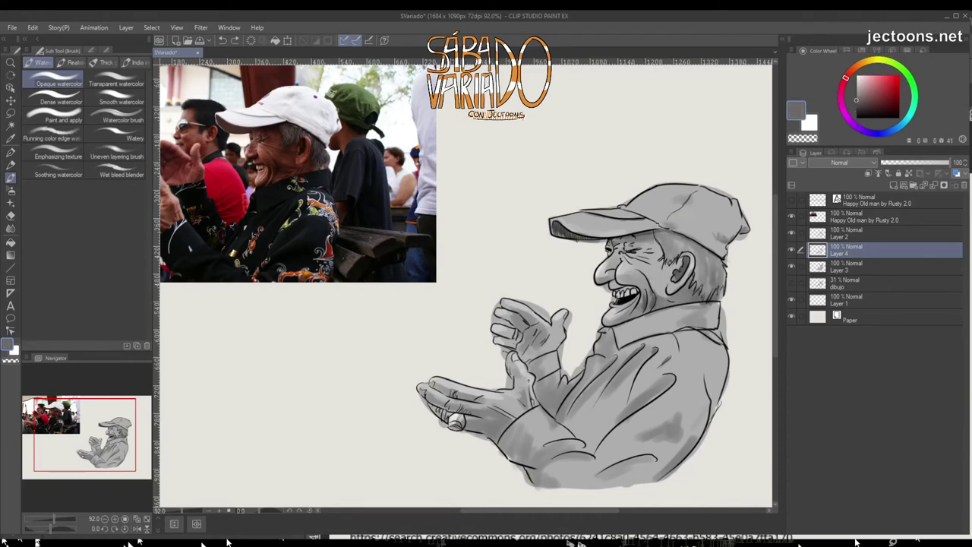
{"action": "mouse_move", "coordinate": [651, 263]}
{"action": "left_mouse_down"}
{"action": "mouse_move", "coordinate": [644, 254]}
{"action": "mouse_move", "coordinate": [657, 233]}
{"action": "left_mouse_up"}
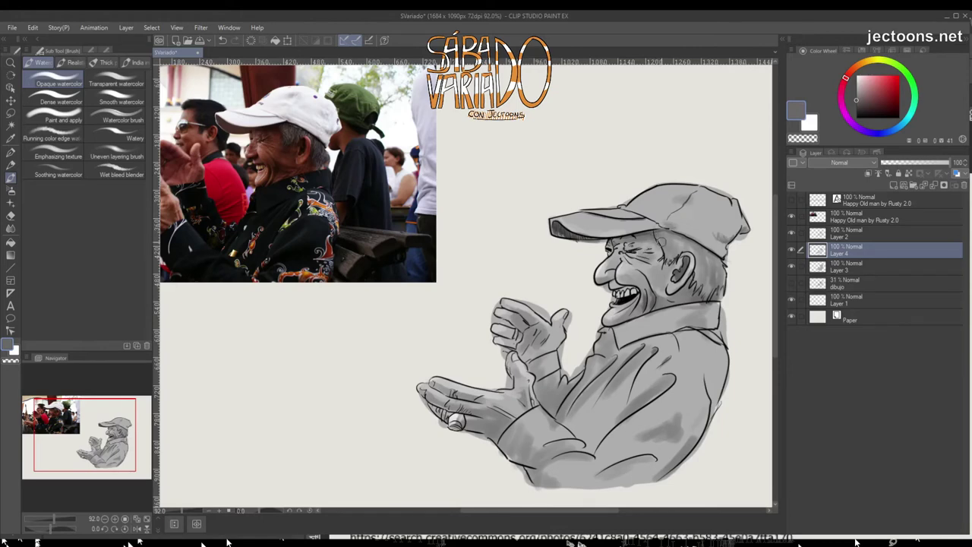
{"action": "mouse_move", "coordinate": [625, 332]}
{"action": "left_mouse_down"}
{"action": "mouse_move", "coordinate": [630, 338]}
{"action": "mouse_move", "coordinate": [620, 339]}
{"action": "left_mouse_up"}
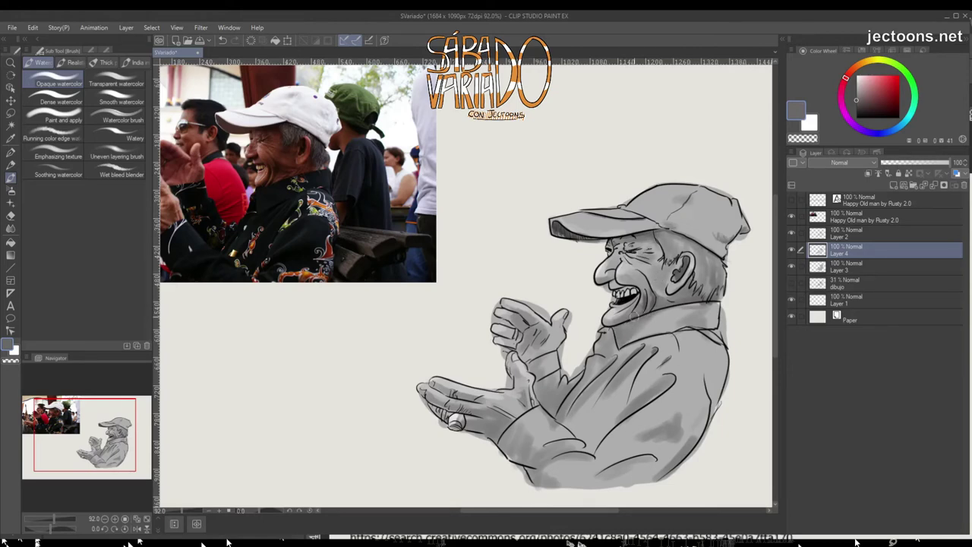
{"action": "mouse_move", "coordinate": [604, 337]}
{"action": "left_mouse_down"}
{"action": "mouse_move", "coordinate": [589, 380]}
{"action": "mouse_move", "coordinate": [556, 408]}
{"action": "mouse_move", "coordinate": [581, 371]}
{"action": "left_mouse_up"}
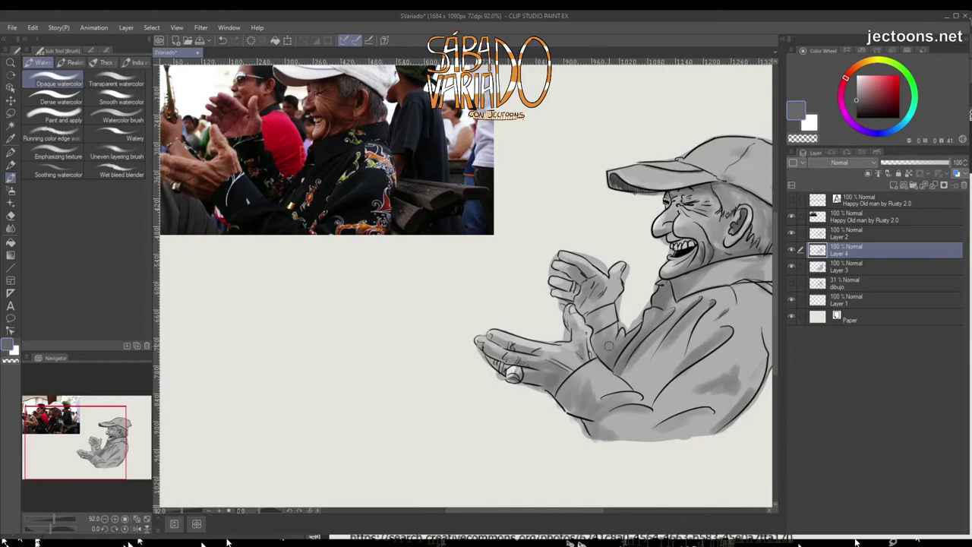
- Sample a dark grey and deepen the watercolor shadows under the ringed hand, along its wrist and beneath the shirt collar
{"action": "left_click", "coordinate": [550, 378], "text": "alt"}
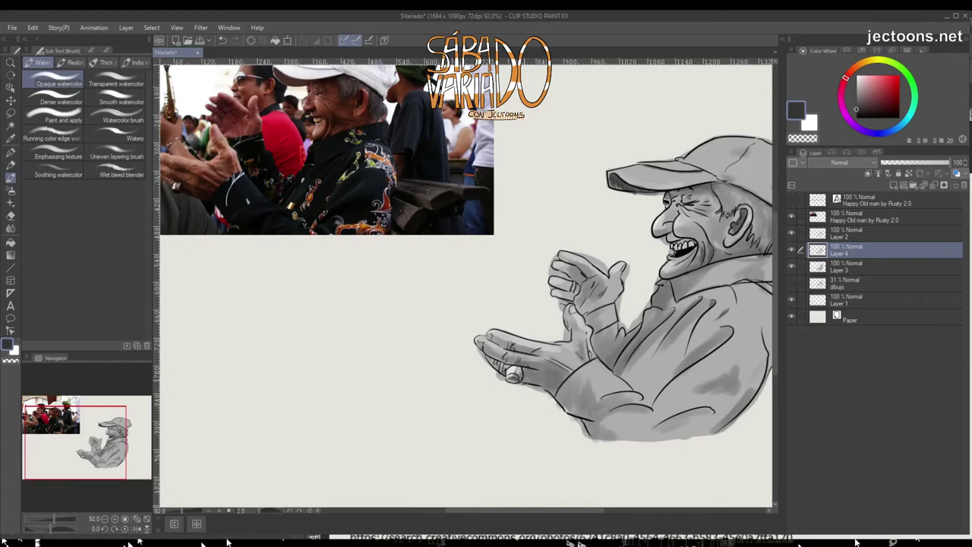
{"action": "left_click_drag", "start_coordinate": [524, 374], "coordinate": [545, 377]}
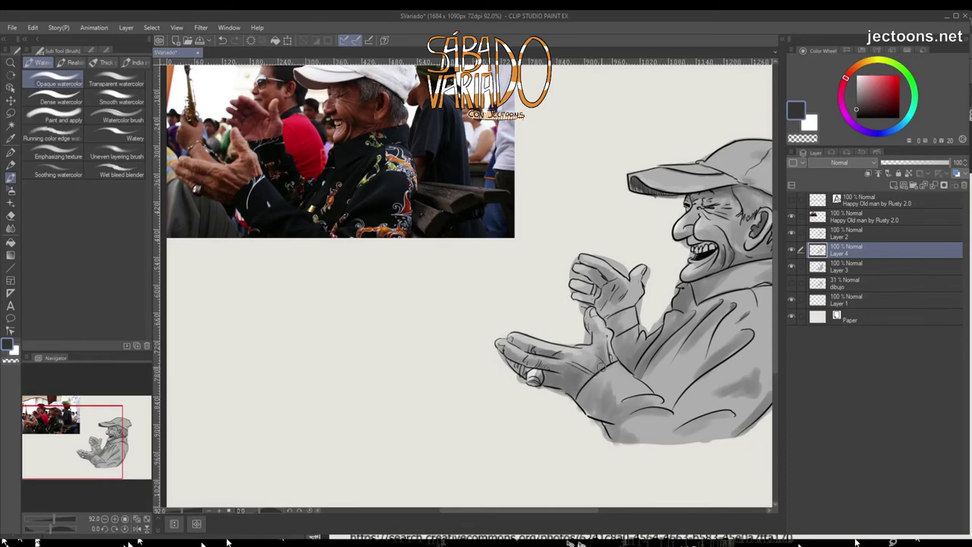
{"action": "left_click_drag", "start_coordinate": [586, 365], "coordinate": [481, 377]}
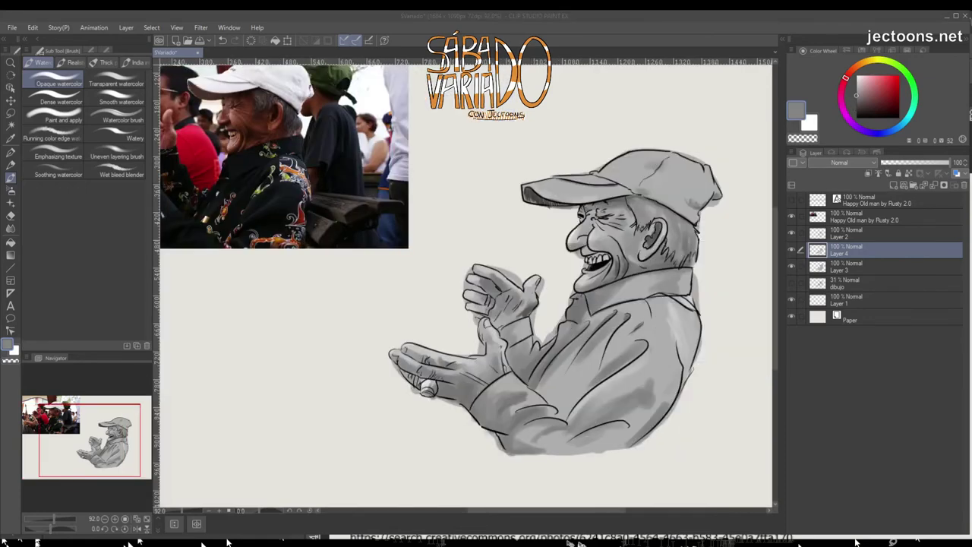
{"action": "key", "text": "c"}
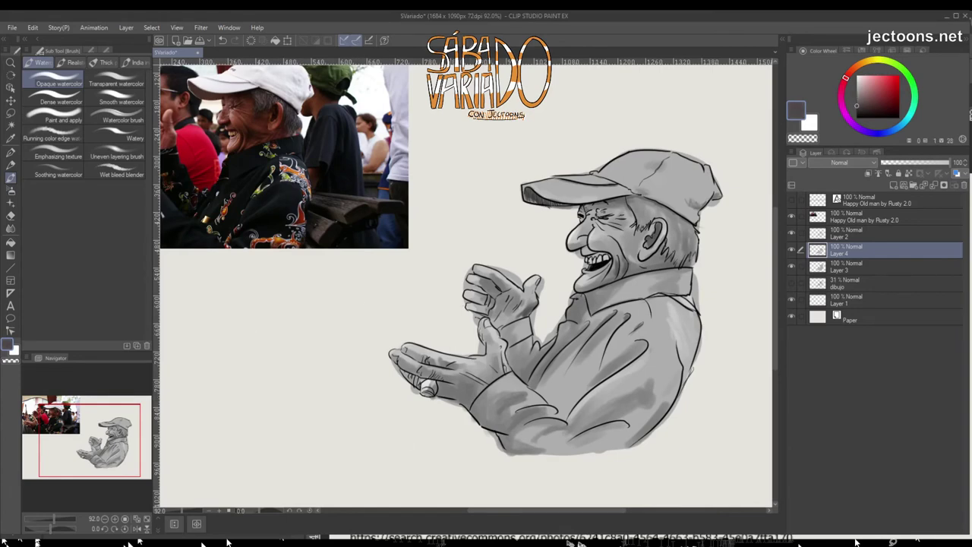
{"action": "mouse_move", "coordinate": [467, 401]}
{"action": "left_mouse_down"}
{"action": "mouse_move", "coordinate": [478, 386]}
{"action": "mouse_move", "coordinate": [457, 391]}
{"action": "mouse_move", "coordinate": [486, 378]}
{"action": "left_mouse_up"}
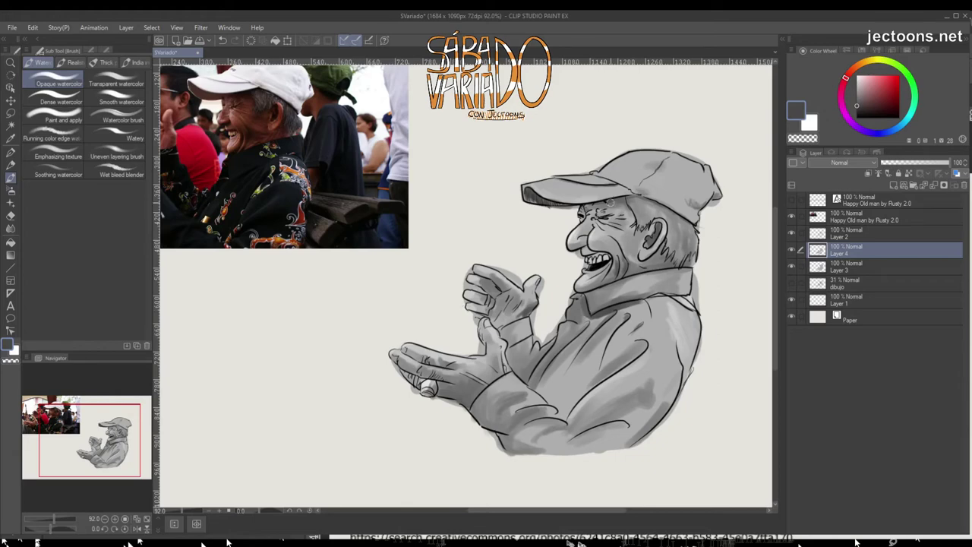
- On Layer 2, rough out an open hand with a raised thumb in black G-pen on the empty canvas below the photo
{"action": "key", "text": "alt+bracketright"}
{"action": "key", "text": "p"}
{"action": "scroll", "coordinate": [322, 354], "scroll_direction": "left", "scroll_amount": 2}
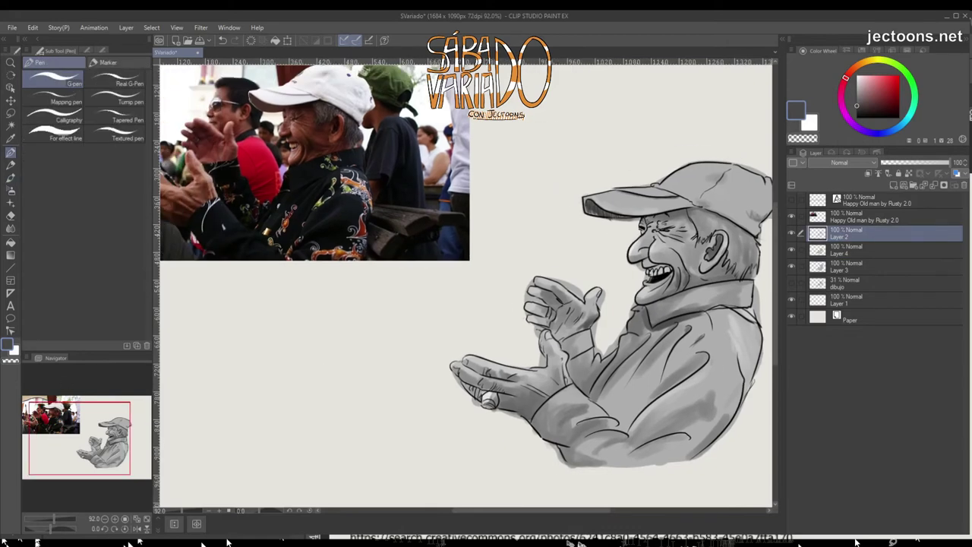
{"action": "scroll", "coordinate": [290, 366], "scroll_direction": "left", "scroll_amount": 2}
{"action": "scroll", "coordinate": [351, 352], "scroll_direction": "left", "scroll_amount": 1}
{"action": "scroll", "coordinate": [352, 351], "scroll_direction": "down", "scroll_amount": 1}
{"action": "mouse_move", "coordinate": [340, 381]}
{"action": "left_mouse_down"}
{"action": "mouse_move", "coordinate": [424, 368]}
{"action": "mouse_move", "coordinate": [396, 303]}
{"action": "mouse_move", "coordinate": [394, 338]}
{"action": "mouse_move", "coordinate": [401, 297]}
{"action": "mouse_move", "coordinate": [278, 368]}
{"action": "mouse_move", "coordinate": [383, 393]}
{"action": "left_mouse_up"}
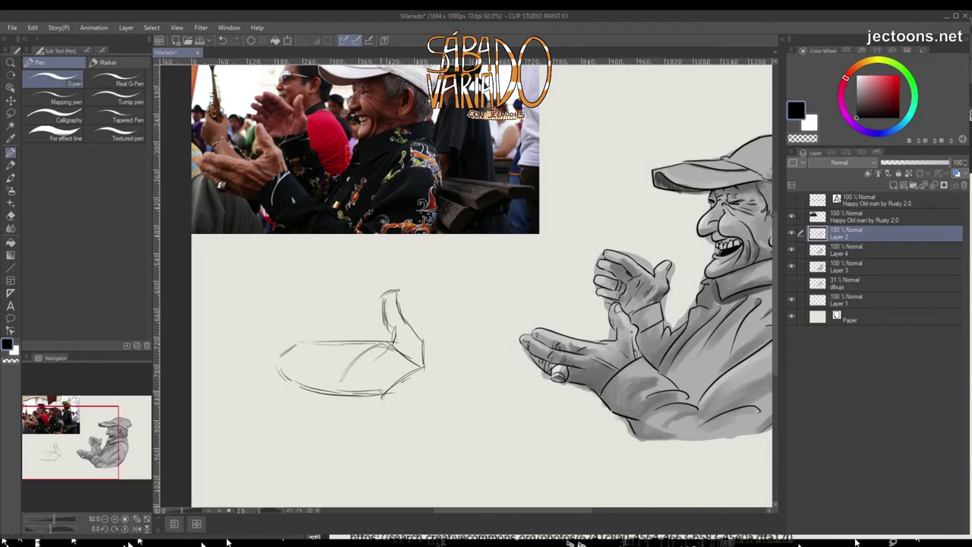
{"action": "mouse_move", "coordinate": [359, 343]}
{"action": "left_mouse_down"}
{"action": "mouse_move", "coordinate": [396, 330]}
{"action": "mouse_move", "coordinate": [385, 414]}
{"action": "left_mouse_up"}
{"action": "left_click_drag", "start_coordinate": [301, 382], "coordinate": [385, 406]}
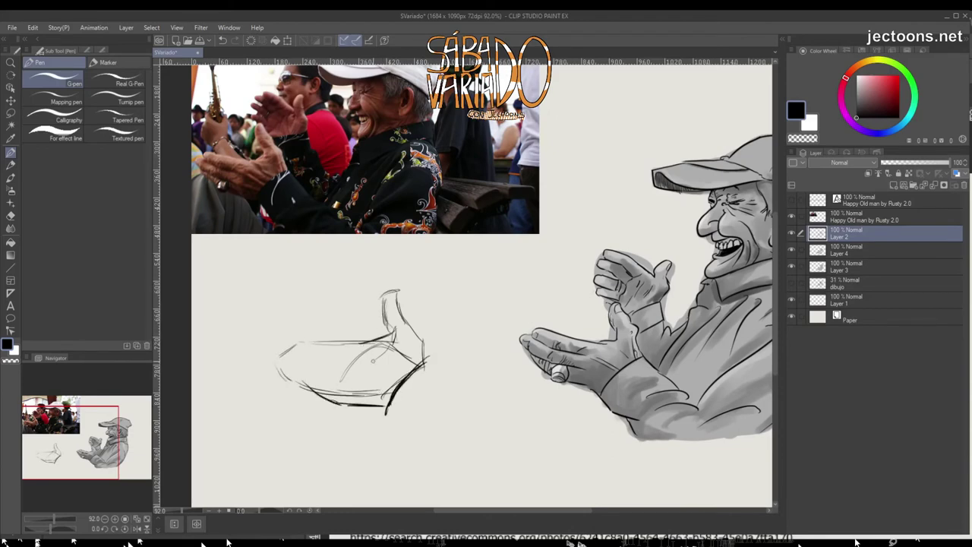
- Define the practice hand's palm, thumb base and individual fingers with darker pen lines
{"action": "left_click_drag", "start_coordinate": [372, 341], "coordinate": [337, 407]}
{"action": "mouse_move", "coordinate": [406, 322]}
{"action": "left_mouse_down"}
{"action": "mouse_move", "coordinate": [383, 289]}
{"action": "mouse_move", "coordinate": [380, 311]}
{"action": "mouse_move", "coordinate": [395, 337]}
{"action": "mouse_move", "coordinate": [349, 346]}
{"action": "mouse_move", "coordinate": [288, 339]}
{"action": "mouse_move", "coordinate": [328, 362]}
{"action": "mouse_move", "coordinate": [389, 372]}
{"action": "left_mouse_up"}
{"action": "left_click_drag", "start_coordinate": [379, 366], "coordinate": [407, 356]}
{"action": "left_click_drag", "start_coordinate": [419, 340], "coordinate": [413, 358]}
{"action": "mouse_move", "coordinate": [293, 347]}
{"action": "left_mouse_down"}
{"action": "mouse_move", "coordinate": [277, 364]}
{"action": "mouse_move", "coordinate": [392, 388]}
{"action": "mouse_move", "coordinate": [326, 399]}
{"action": "mouse_move", "coordinate": [304, 387]}
{"action": "mouse_move", "coordinate": [322, 392]}
{"action": "left_mouse_up"}
{"action": "left_click_drag", "start_coordinate": [281, 361], "coordinate": [298, 388]}
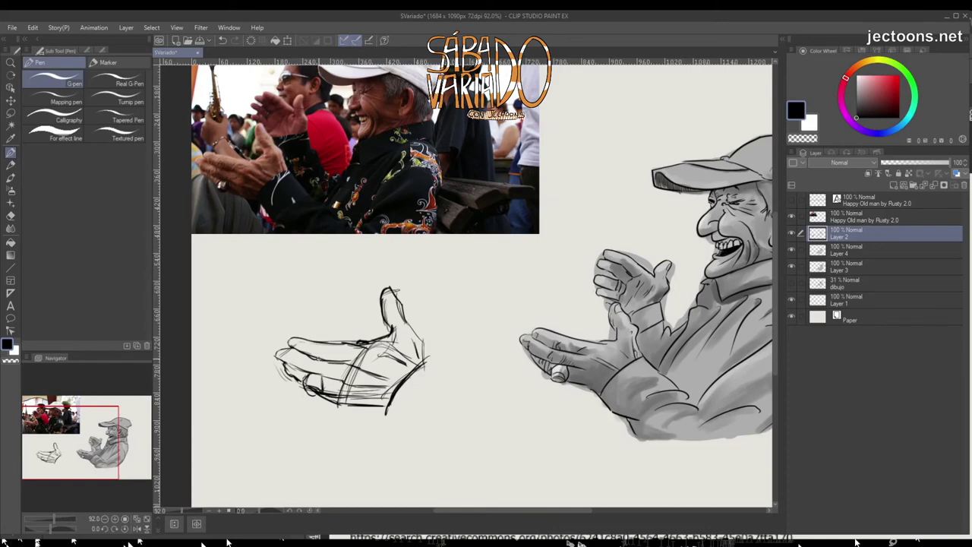
- Draw the ring, knuckle creases and fine hatching on the practice hand's fingers, thumb and palm
{"action": "mouse_move", "coordinate": [290, 341]}
{"action": "left_mouse_down"}
{"action": "mouse_move", "coordinate": [398, 369]}
{"action": "mouse_move", "coordinate": [386, 382]}
{"action": "left_mouse_up"}
{"action": "left_click_drag", "start_coordinate": [310, 375], "coordinate": [318, 367]}
{"action": "mouse_move", "coordinate": [335, 370]}
{"action": "left_mouse_down"}
{"action": "mouse_move", "coordinate": [287, 362]}
{"action": "mouse_move", "coordinate": [291, 376]}
{"action": "mouse_move", "coordinate": [303, 363]}
{"action": "mouse_move", "coordinate": [319, 395]}
{"action": "mouse_move", "coordinate": [309, 396]}
{"action": "mouse_move", "coordinate": [337, 393]}
{"action": "left_mouse_up"}
{"action": "left_click_drag", "start_coordinate": [324, 369], "coordinate": [340, 378]}
{"action": "mouse_move", "coordinate": [384, 311]}
{"action": "left_mouse_down"}
{"action": "mouse_move", "coordinate": [399, 326]}
{"action": "mouse_move", "coordinate": [387, 289]}
{"action": "mouse_move", "coordinate": [422, 345]}
{"action": "mouse_move", "coordinate": [420, 366]}
{"action": "left_mouse_up"}
{"action": "mouse_move", "coordinate": [360, 357]}
{"action": "left_mouse_down"}
{"action": "mouse_move", "coordinate": [369, 365]}
{"action": "mouse_move", "coordinate": [390, 342]}
{"action": "mouse_move", "coordinate": [342, 403]}
{"action": "mouse_move", "coordinate": [362, 364]}
{"action": "mouse_move", "coordinate": [354, 401]}
{"action": "mouse_move", "coordinate": [307, 368]}
{"action": "left_mouse_up"}
{"action": "left_click_drag", "start_coordinate": [287, 371], "coordinate": [292, 364]}
{"action": "left_click_drag", "start_coordinate": [339, 341], "coordinate": [295, 343]}
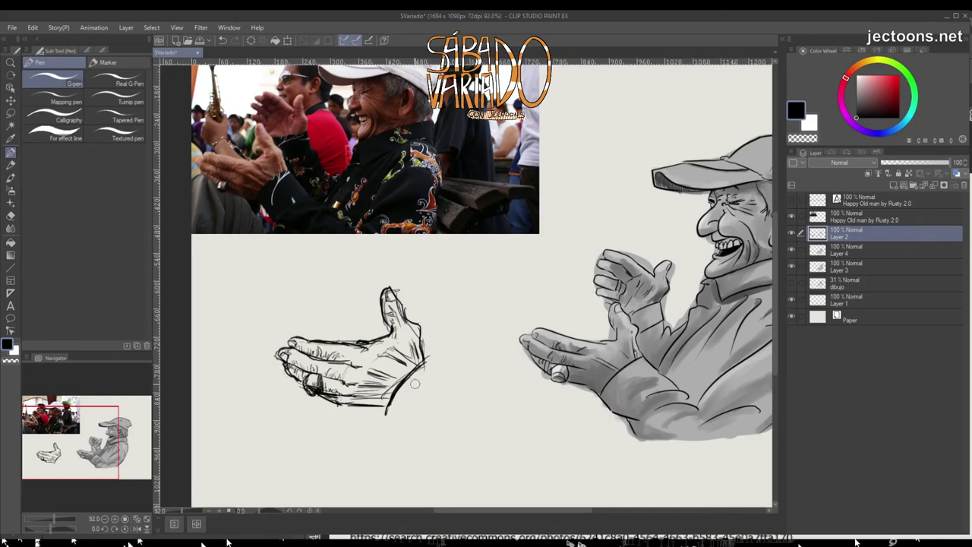
- Draw the two sleeve edges running from the practice hand's wrist and reinforce the wrist outline
{"action": "left_click_drag", "start_coordinate": [424, 354], "coordinate": [460, 389]}
{"action": "left_click_drag", "start_coordinate": [418, 444], "coordinate": [378, 414]}
{"action": "left_click_drag", "start_coordinate": [408, 325], "coordinate": [422, 334]}
{"action": "left_click_drag", "start_coordinate": [417, 329], "coordinate": [428, 371]}
{"action": "left_click_drag", "start_coordinate": [387, 401], "coordinate": [383, 413]}
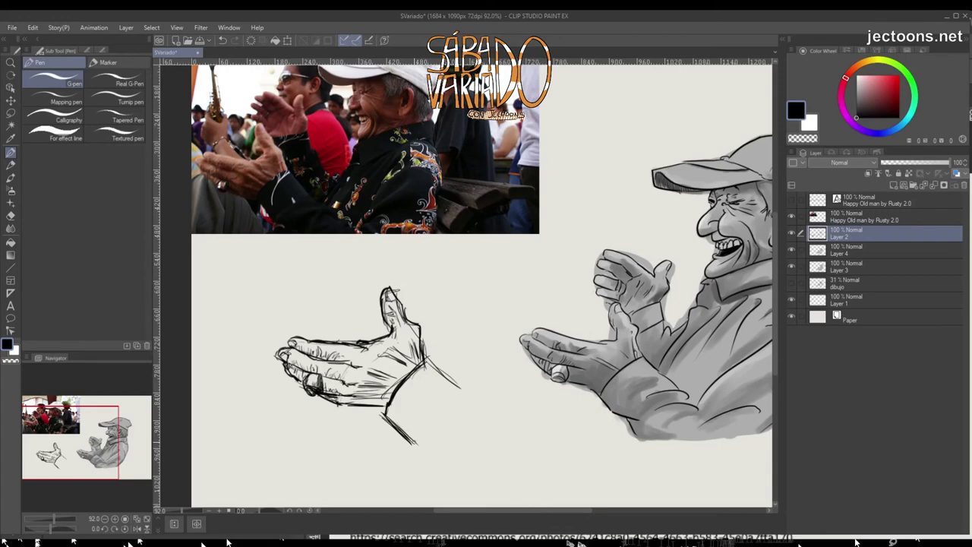
- Close off the end of the practice hand's shirt cuff and fill the cuff with hatching and fold lines
{"action": "mouse_move", "coordinate": [402, 401]}
{"action": "left_mouse_down"}
{"action": "mouse_move", "coordinate": [387, 437]}
{"action": "mouse_move", "coordinate": [388, 420]}
{"action": "left_mouse_up"}
{"action": "left_click_drag", "start_coordinate": [413, 384], "coordinate": [395, 425]}
{"action": "mouse_move", "coordinate": [431, 387]}
{"action": "left_mouse_down"}
{"action": "mouse_move", "coordinate": [407, 431]}
{"action": "mouse_move", "coordinate": [416, 441]}
{"action": "left_mouse_up"}
{"action": "left_click_drag", "start_coordinate": [439, 410], "coordinate": [425, 445]}
{"action": "left_click_drag", "start_coordinate": [459, 380], "coordinate": [422, 443]}
{"action": "left_click_drag", "start_coordinate": [425, 365], "coordinate": [438, 393]}
{"action": "left_click_drag", "start_coordinate": [424, 392], "coordinate": [422, 421]}
{"action": "left_click_drag", "start_coordinate": [418, 367], "coordinate": [424, 383]}
{"action": "mouse_move", "coordinate": [425, 363]}
{"action": "left_mouse_down"}
{"action": "mouse_move", "coordinate": [437, 381]}
{"action": "mouse_move", "coordinate": [429, 378]}
{"action": "left_mouse_up"}
{"action": "mouse_move", "coordinate": [423, 374]}
{"action": "left_mouse_down"}
{"action": "mouse_move", "coordinate": [419, 422]}
{"action": "mouse_move", "coordinate": [410, 381]}
{"action": "mouse_move", "coordinate": [436, 414]}
{"action": "mouse_move", "coordinate": [389, 440]}
{"action": "mouse_move", "coordinate": [415, 443]}
{"action": "left_mouse_up"}
{"action": "left_click_drag", "start_coordinate": [338, 401], "coordinate": [383, 410]}
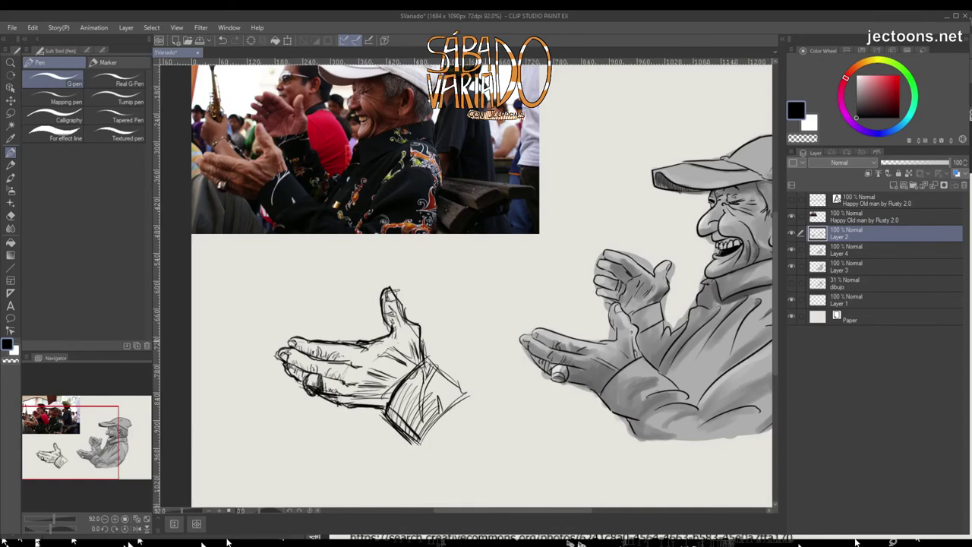
- Lasso the practice hand sketch, move it toward the canvas's lower-left corner, and clear the selection
{"action": "key", "text": "ctrl+minus"}
{"action": "key", "text": "m"}
{"action": "left_click_drag", "start_coordinate": [384, 348], "coordinate": [380, 342]}
{"action": "key", "text": "k"}
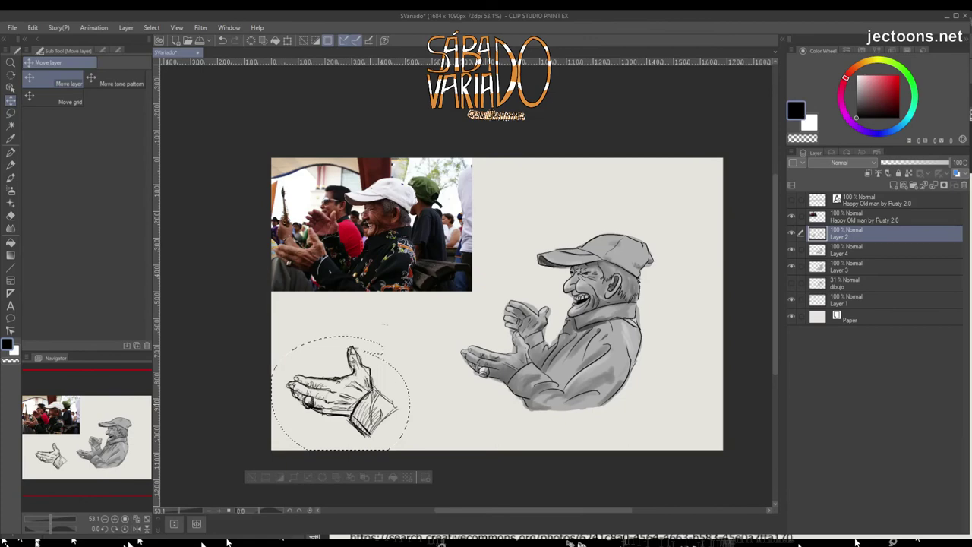
{"action": "key", "text": "ctrl+d"}
{"action": "key", "text": "p"}
{"action": "key", "text": "ctrl+plus"}
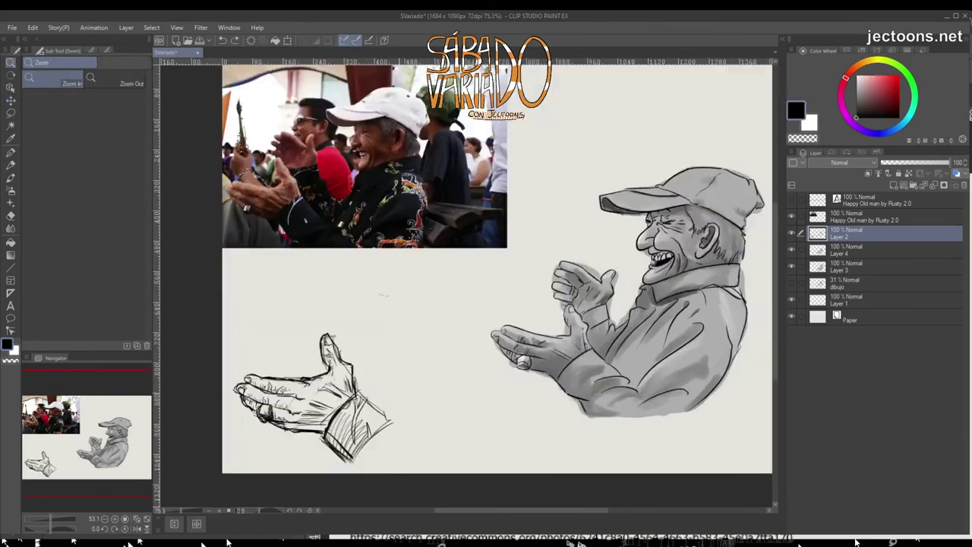
{"action": "key", "text": "ctrl+plus"}
{"action": "key", "text": "p"}
{"action": "key", "text": "ctrl+z"}
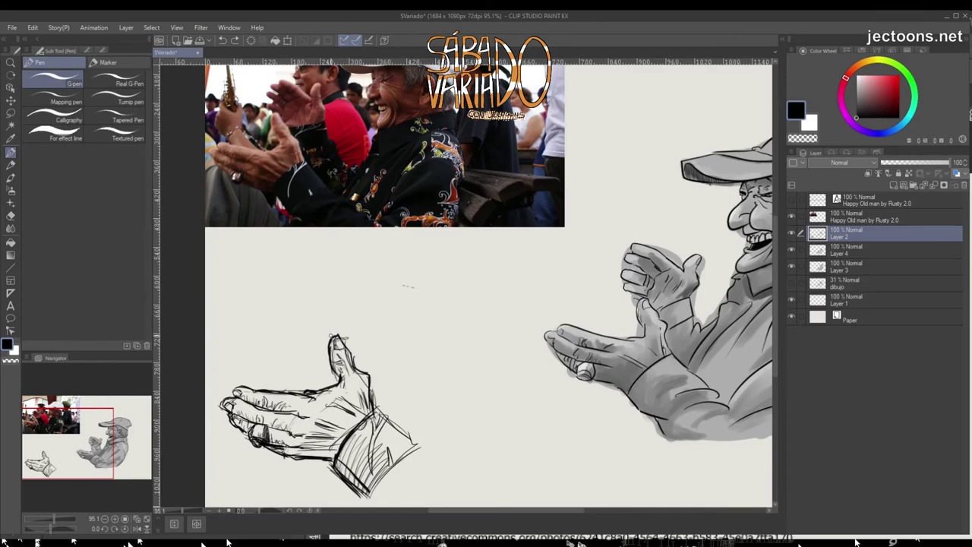